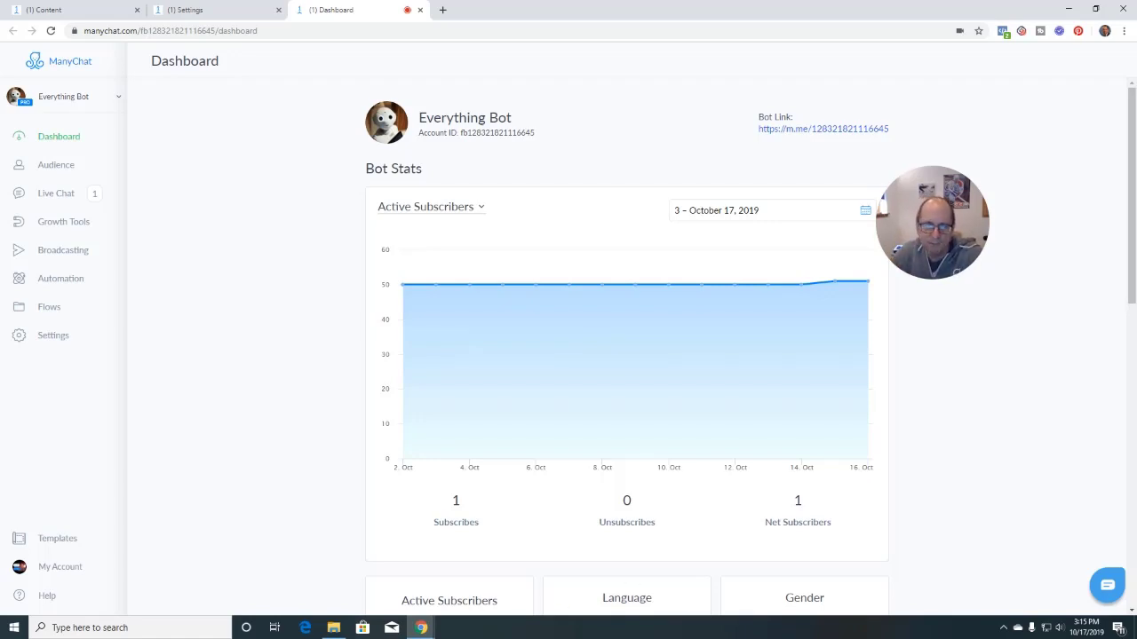
Switch to the flows list and start creating a new flow in the Test Flows folder.
left_click(92, 15)
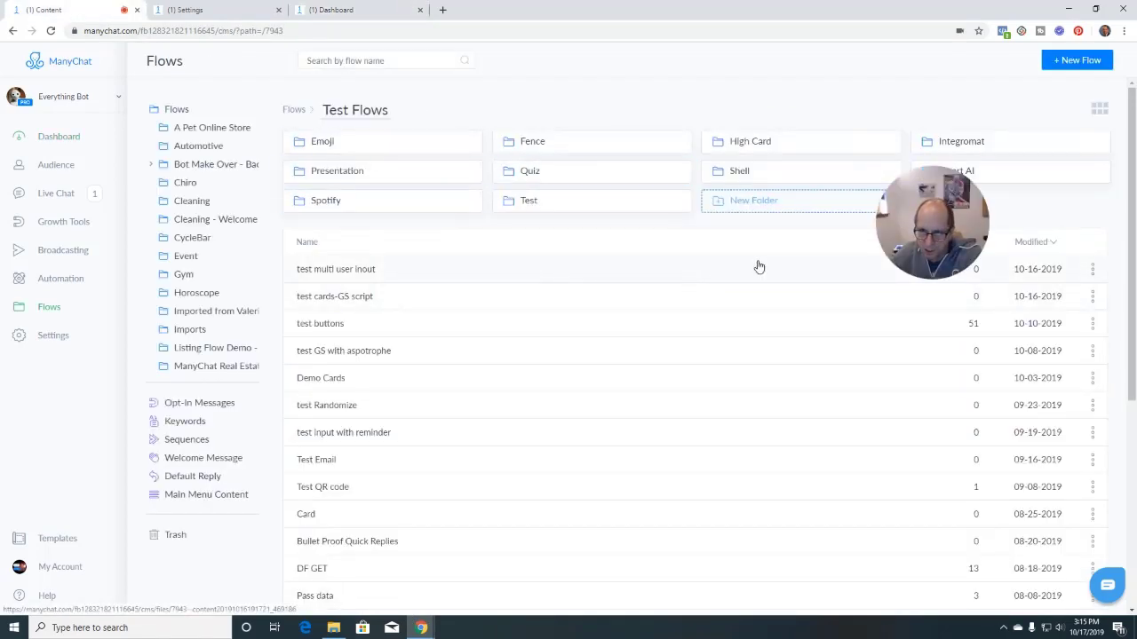
left_click(1058, 59)
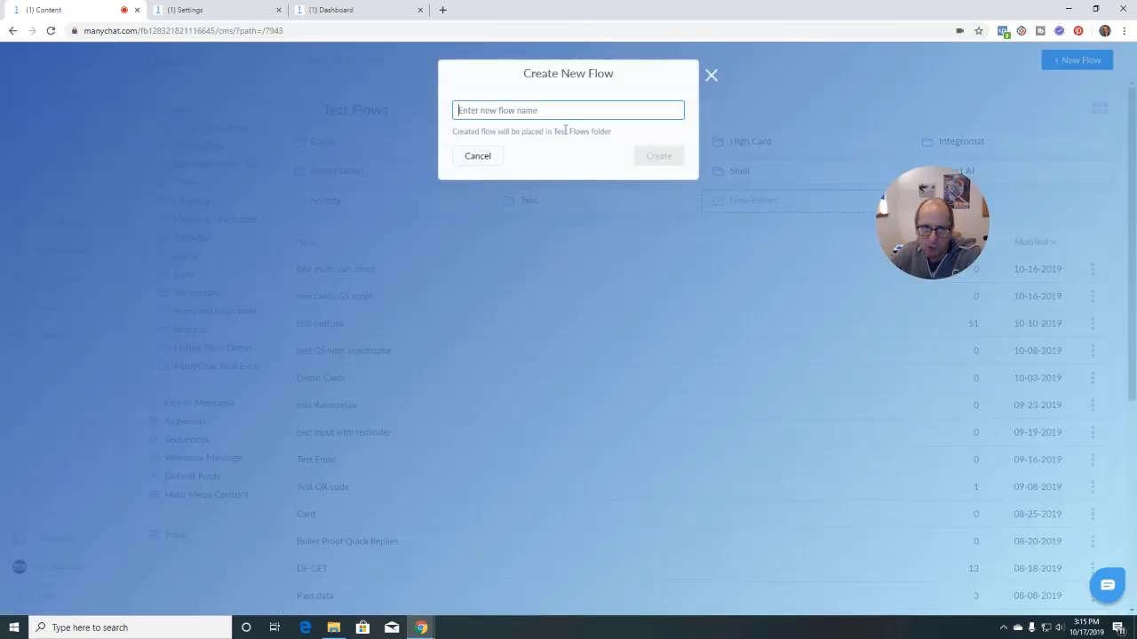
Start a new bot field in the bot's custom fields settings and name it A_Total_Coupons_Allowed.
left_click(251, 13)
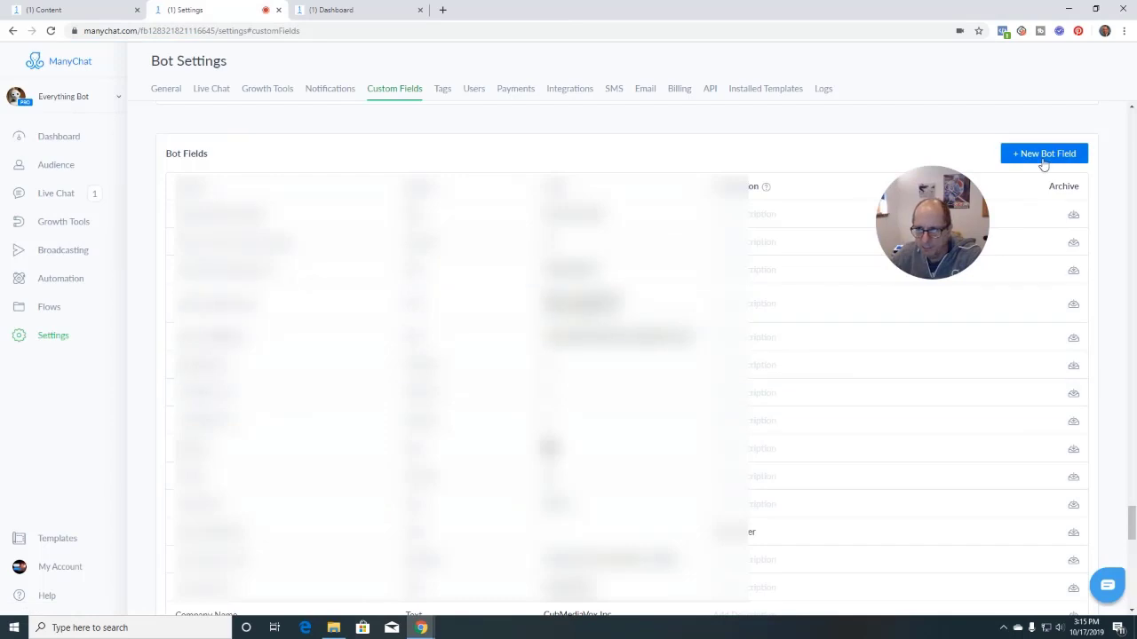
left_click(1009, 161)
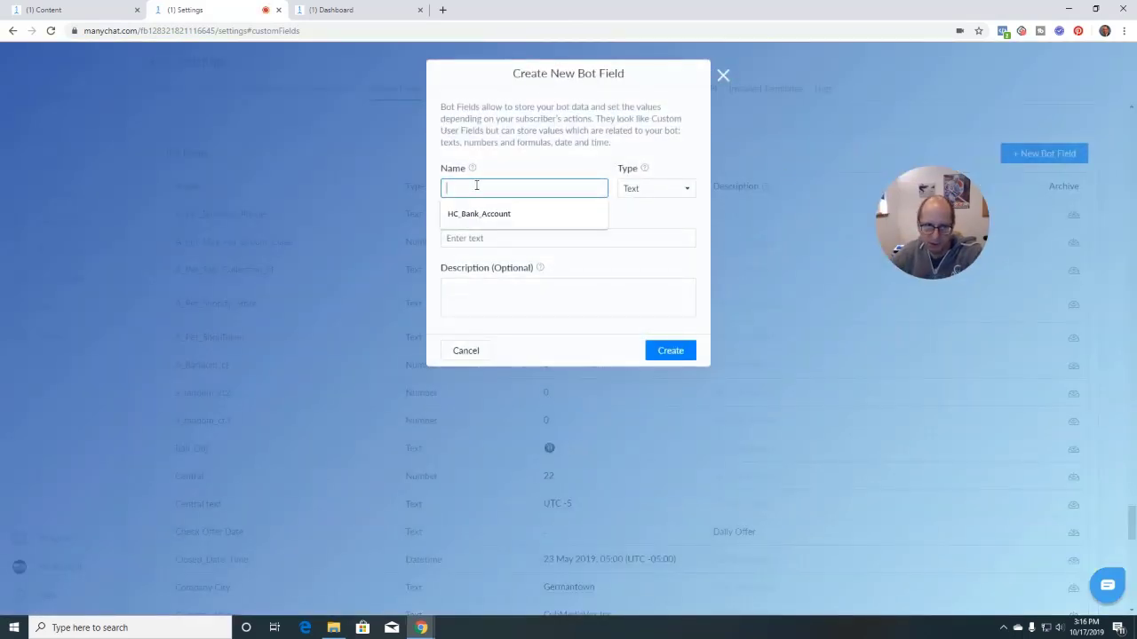
type("A")
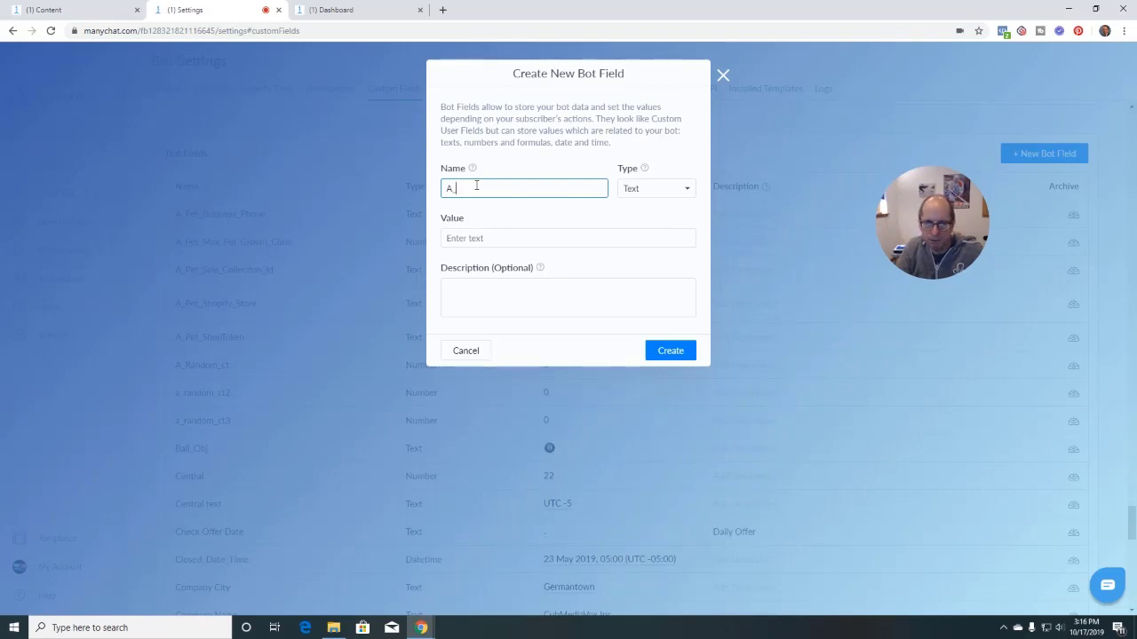
type("_C")
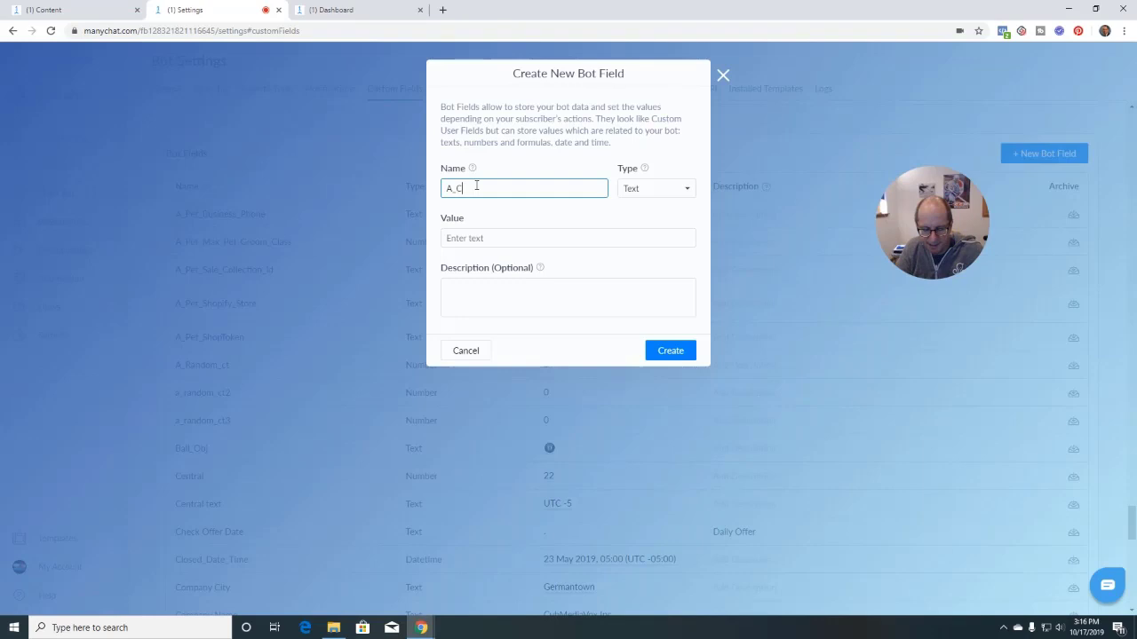
type("Total_Cou")
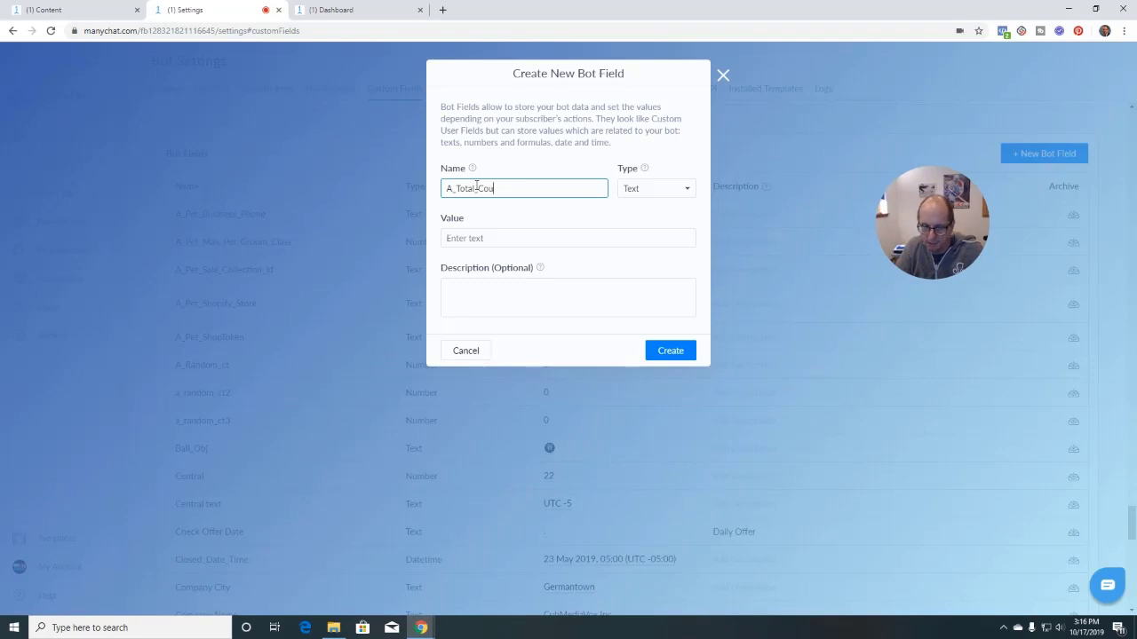
type("pons")
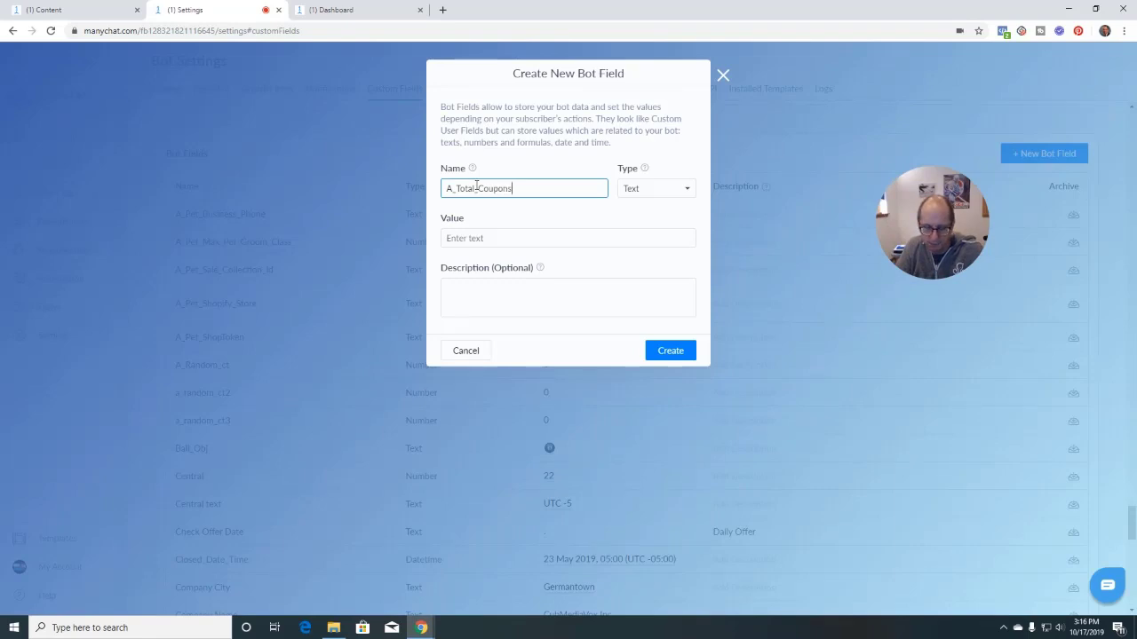
type("_allowed")
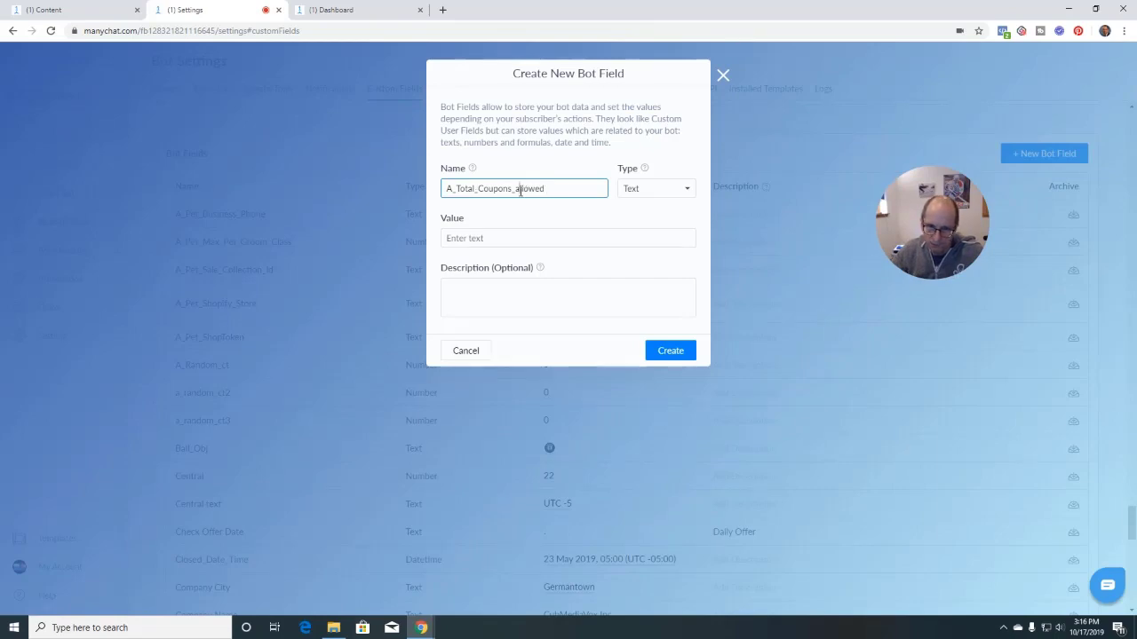
left_click(521, 190)
key("BackSpace")
type("A")
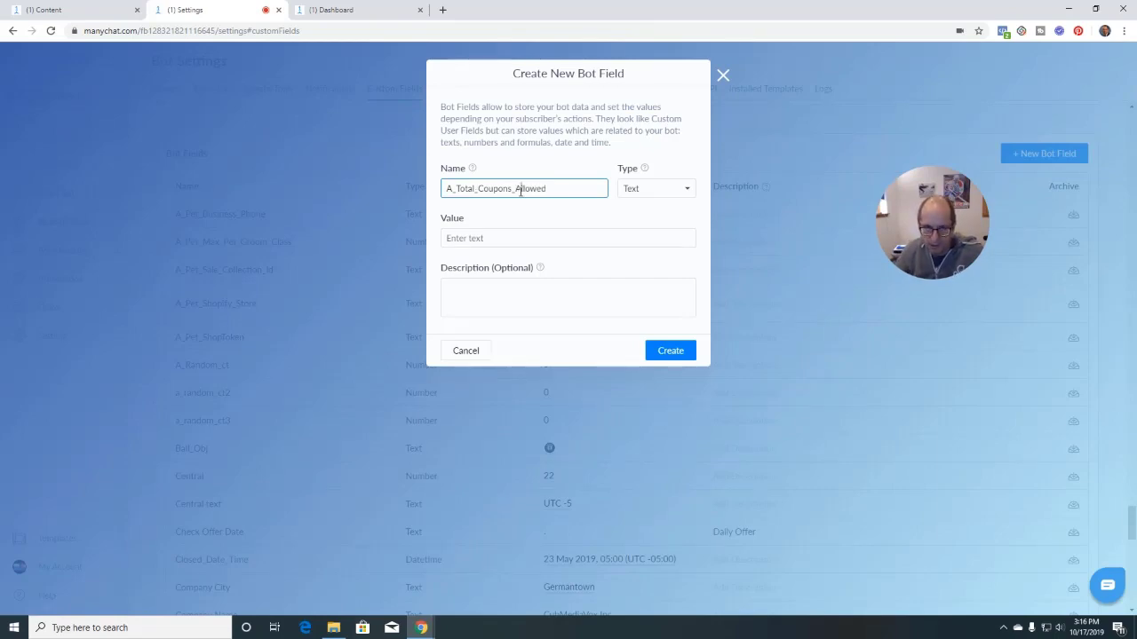
Set the new bot field's type to Number, create it without a value, and check the end of the field list.
left_click(677, 189)
left_click(659, 217)
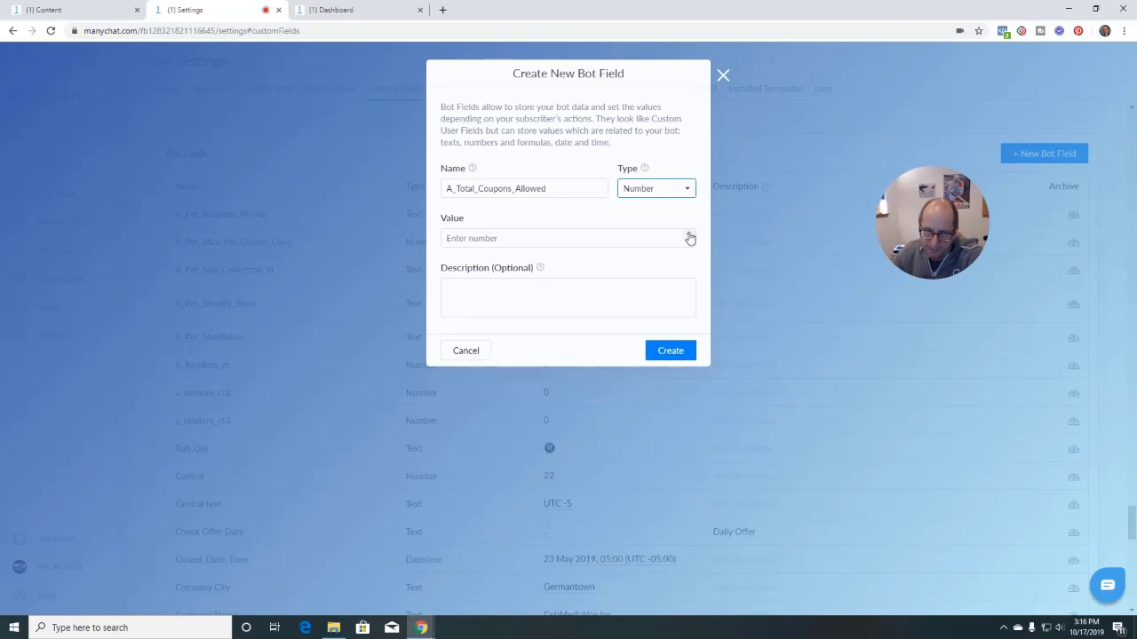
left_click(675, 351)
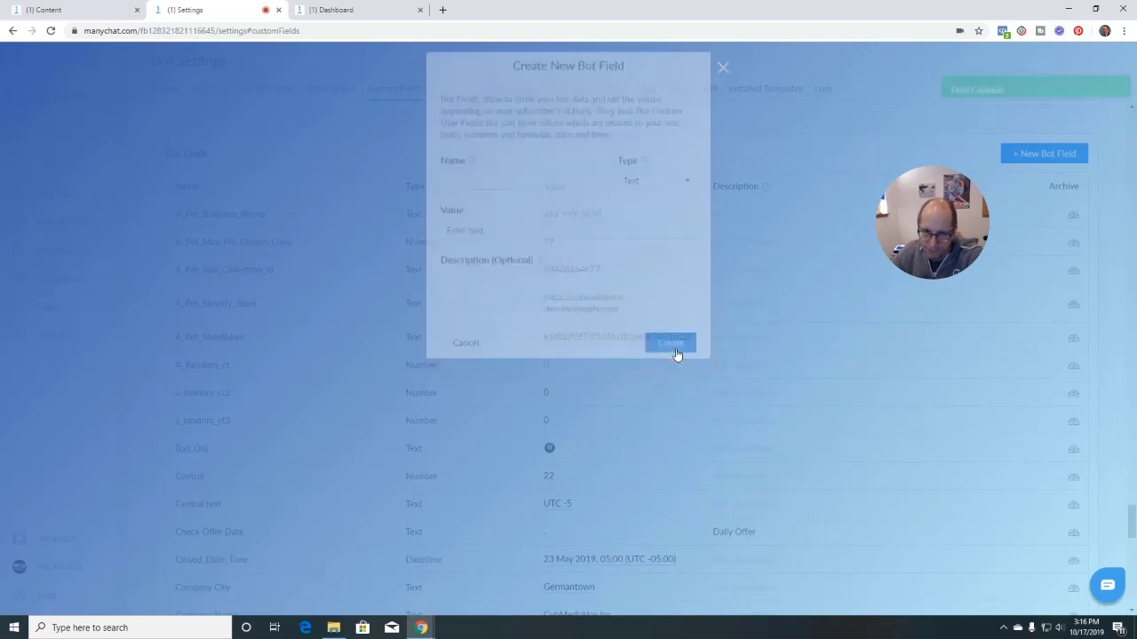
scroll(739, 240, "down", 15)
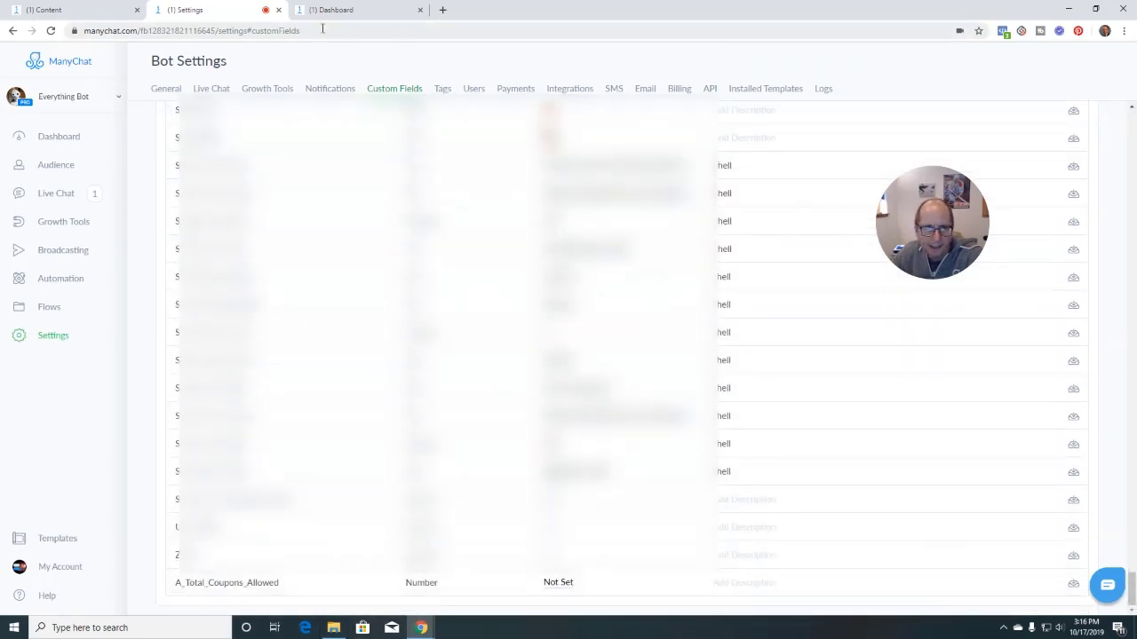
Disable the last three keyword rules, whose flows end in _Change, _Display and _Bet, and start a new keyword rule.
left_click(335, 13)
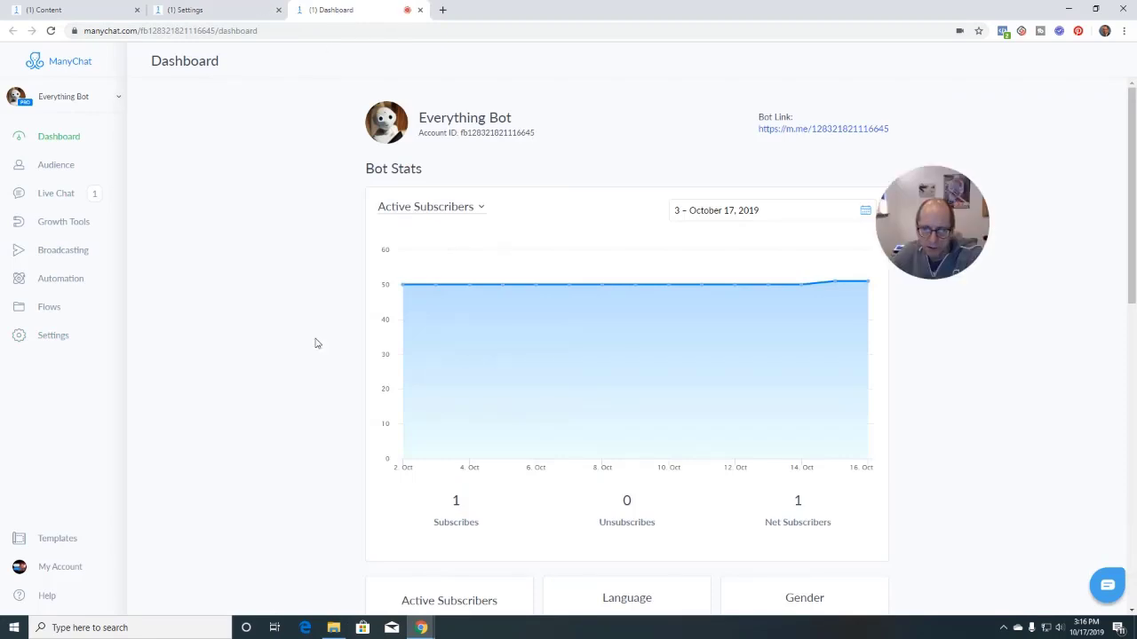
left_click(57, 286)
left_click(57, 381)
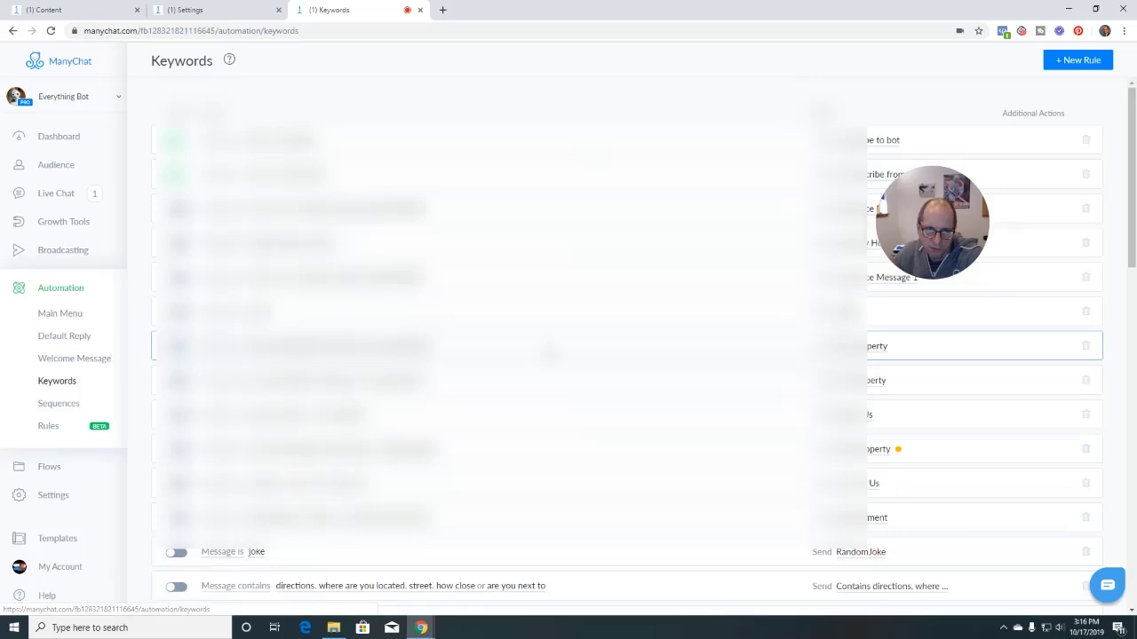
scroll(568, 338, "down", 10)
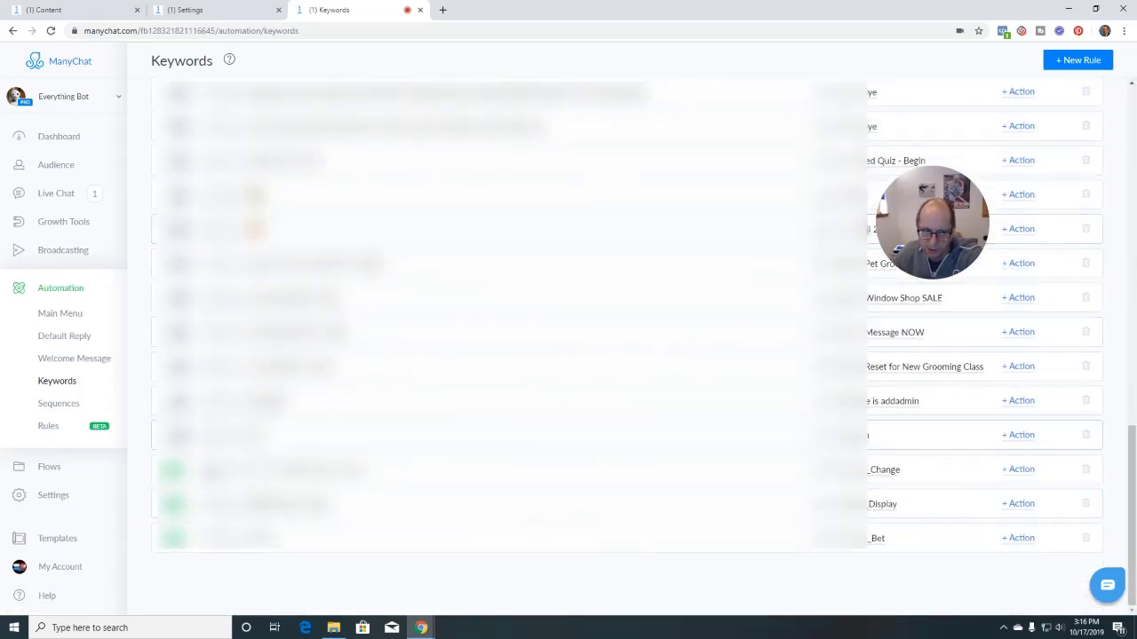
left_click(172, 470)
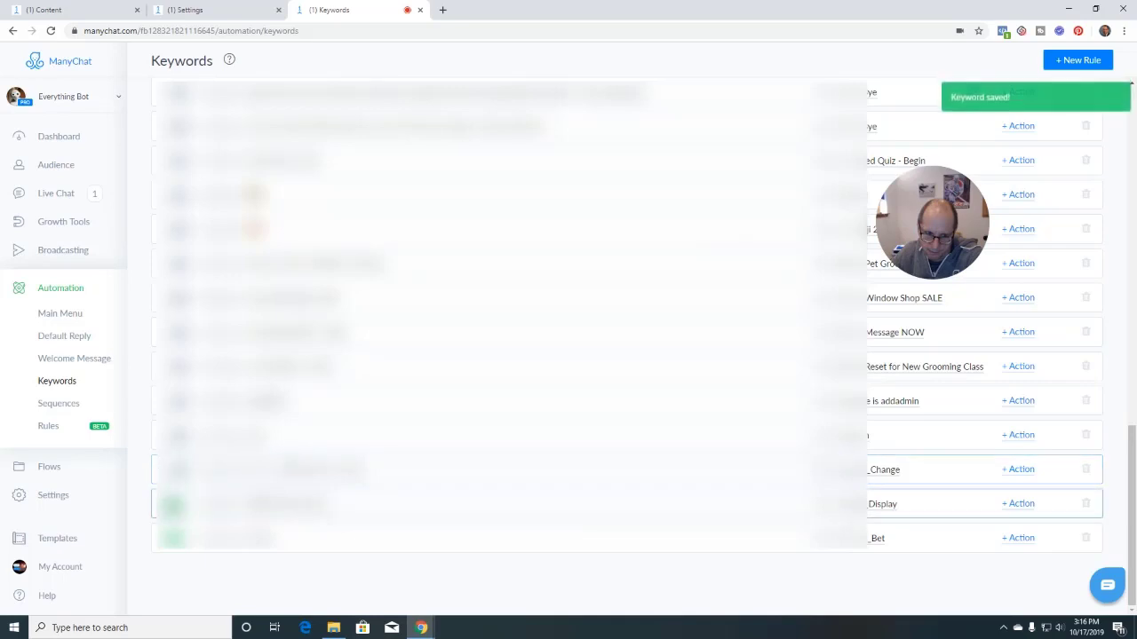
left_click(172, 504)
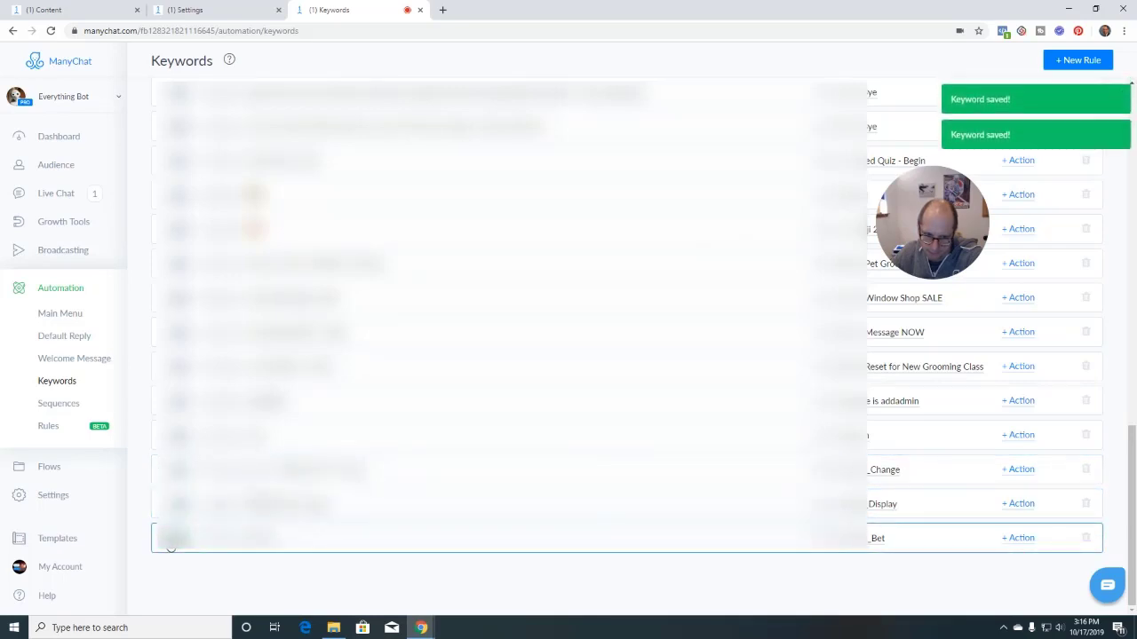
left_click(172, 539)
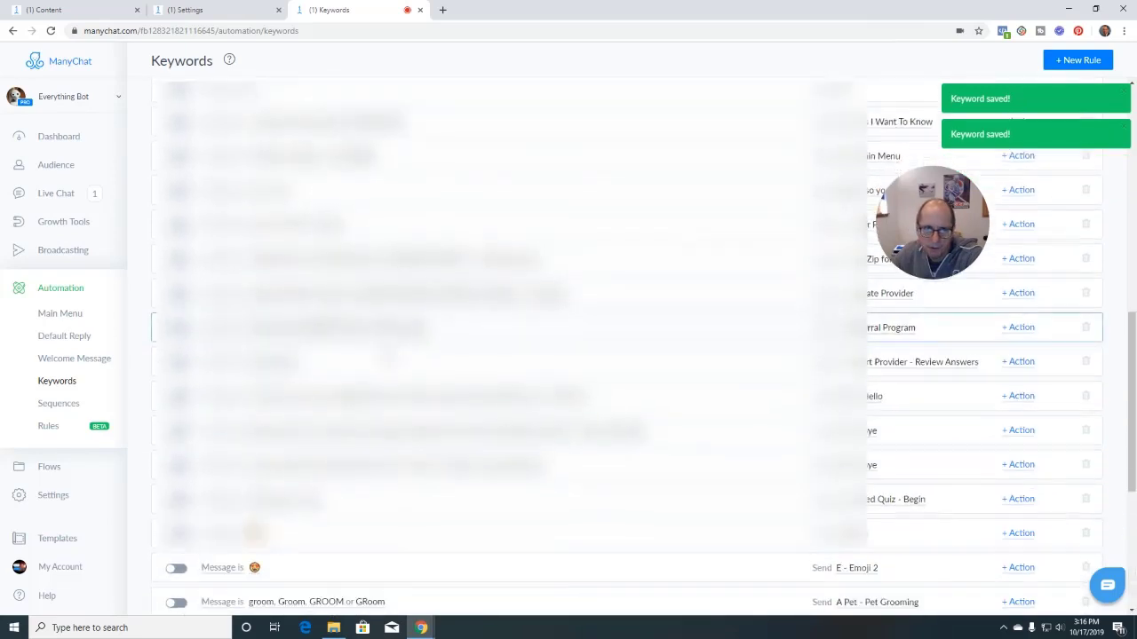
left_click(1078, 61)
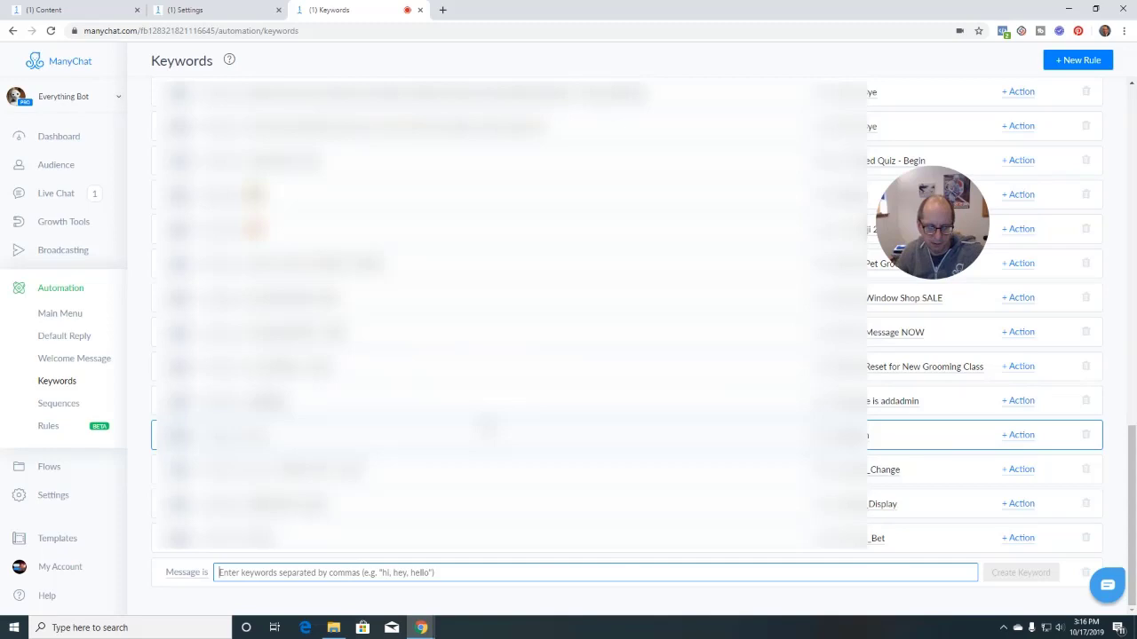
type("Set")
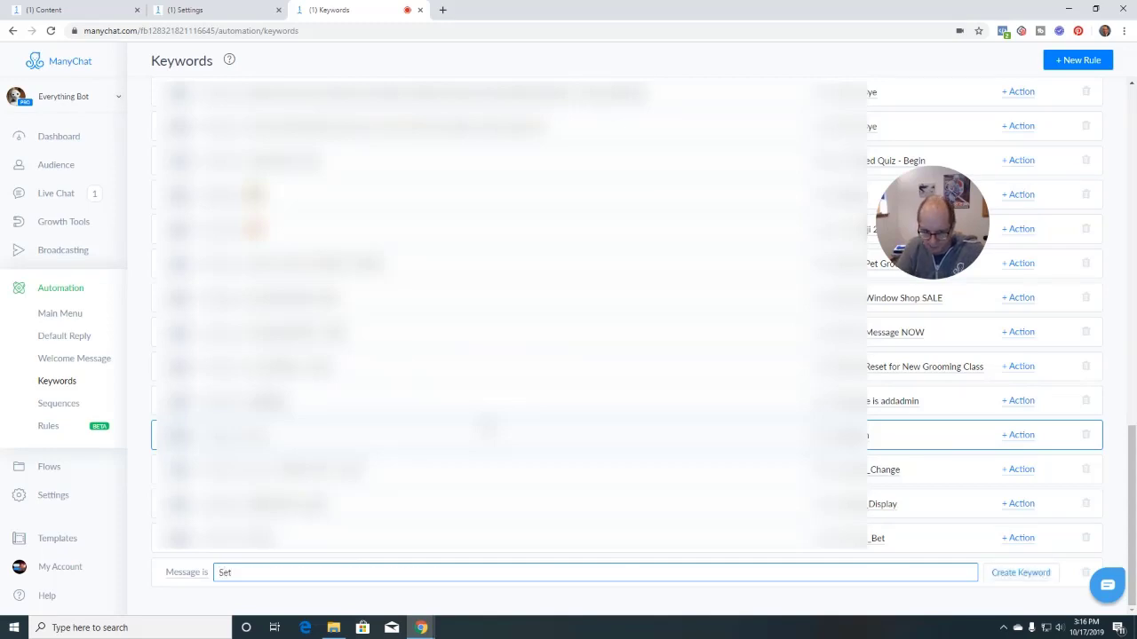
type("Monthly ")
type("Couone")
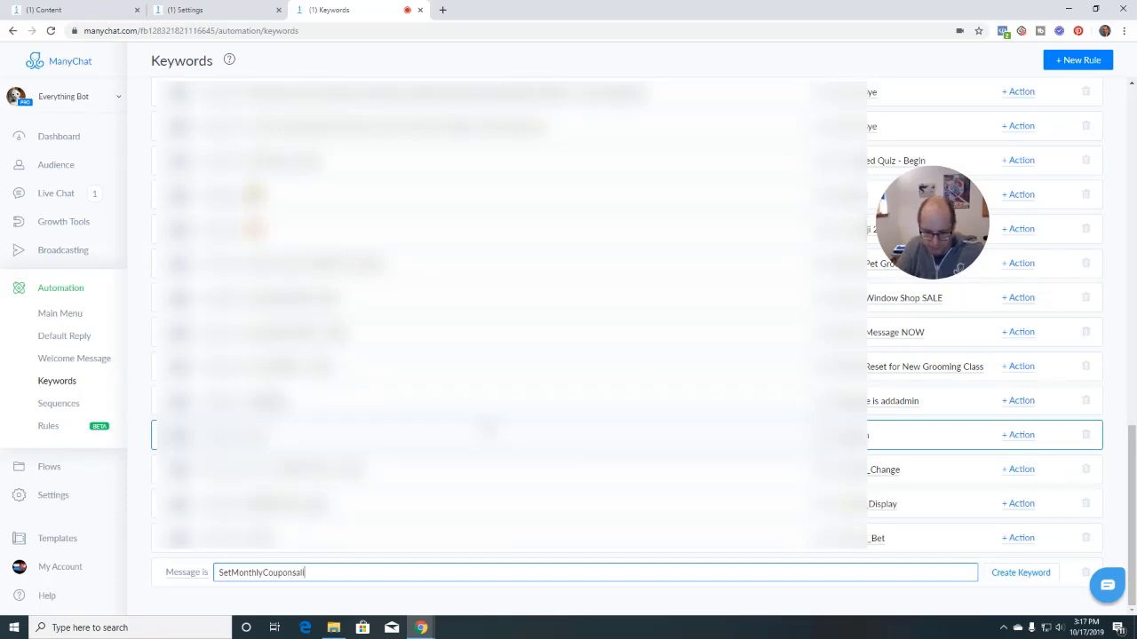
type("sAlloed")
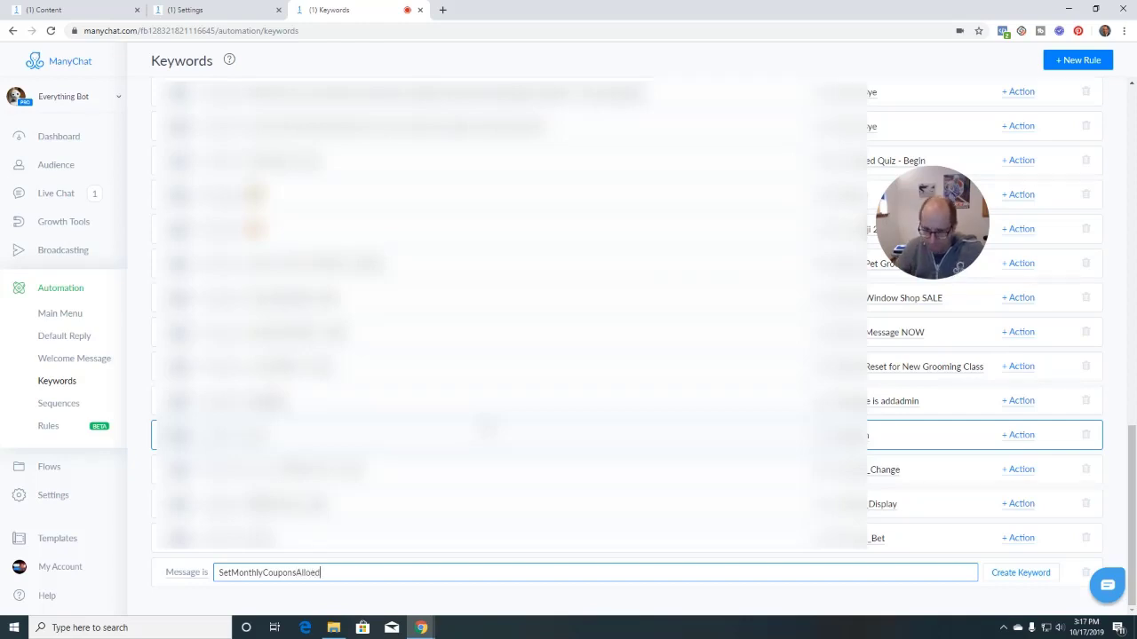
key("BackSpace")
key("BackSpace")
key("BackSpace")
key("BackSpace")
key("BackSpace")
key("BackSpace")
key("BackSpace")
key("BackSpace")
key("BackSpace")
key("BackSpace")
key("BackSpace")
key("BackSpace")
key("BackSpace")
key("BackSpace")
key("BackSpace")
key("BackSpace")
key("BackSpace")
key("BackSpace")
key("BackSpace")
key("BackSpace")
key("BackSpace")
key("BackSpace")
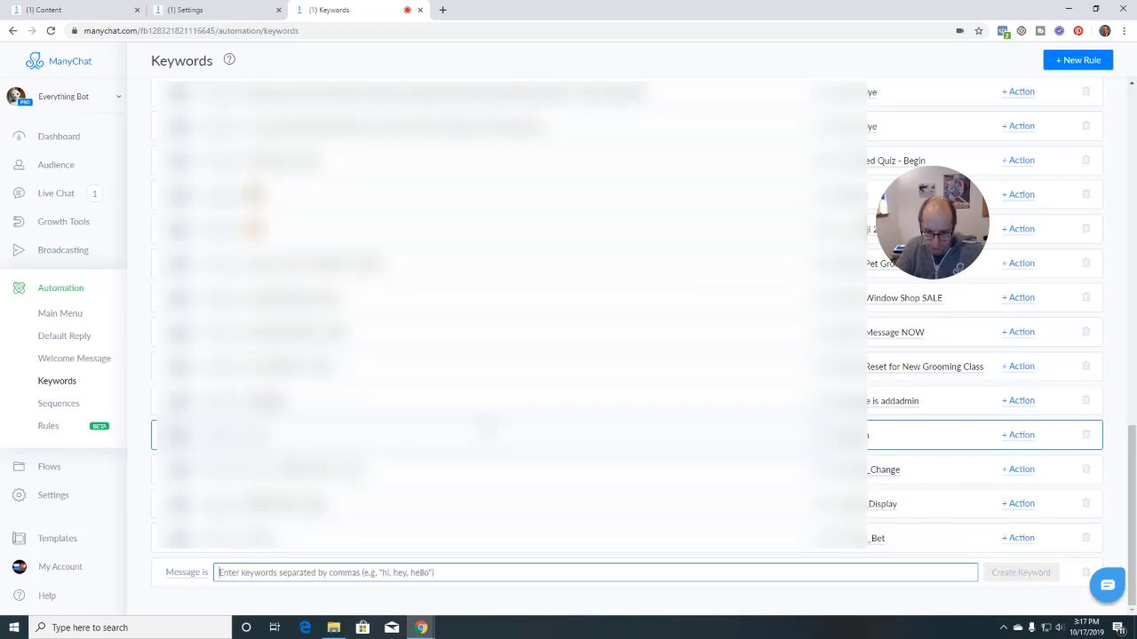
Enter SetMthCoupon# as the new rule's keyword and create the keyword.
type("SetMthCoupon#")
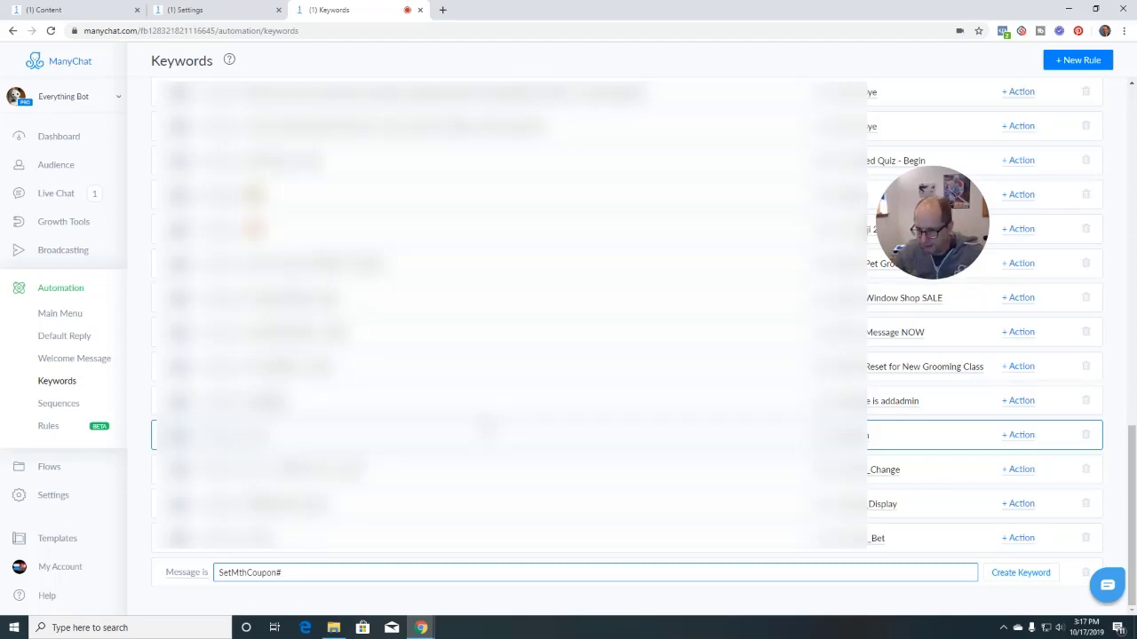
left_click(1012, 573)
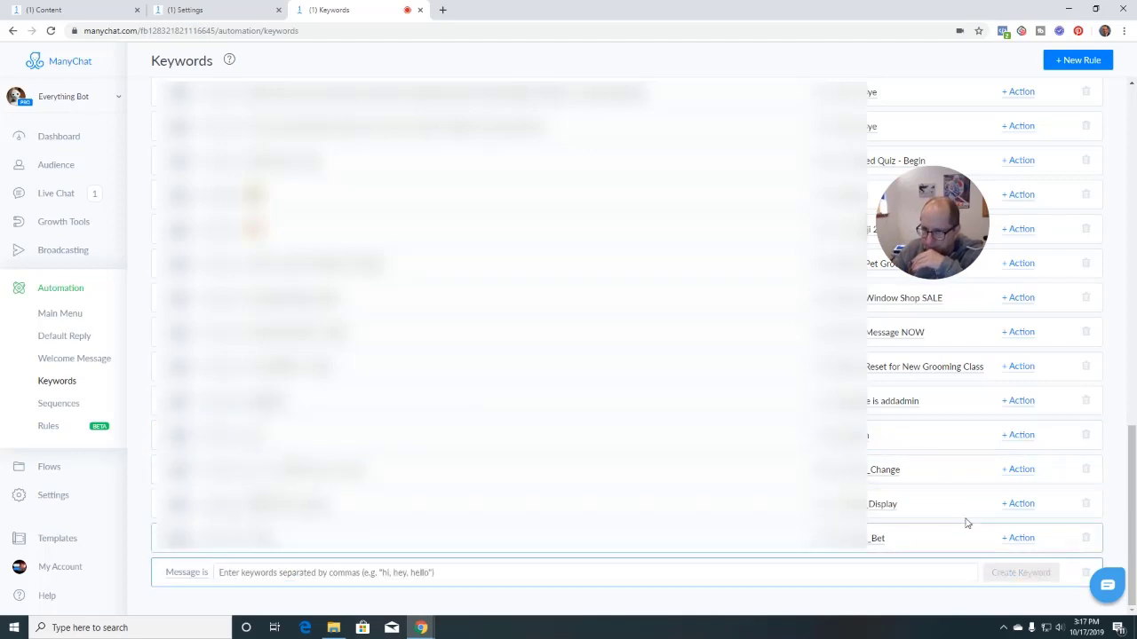
Name the pending new flow C_Set_Number and create it in the Test Flows folder.
left_click(214, 12)
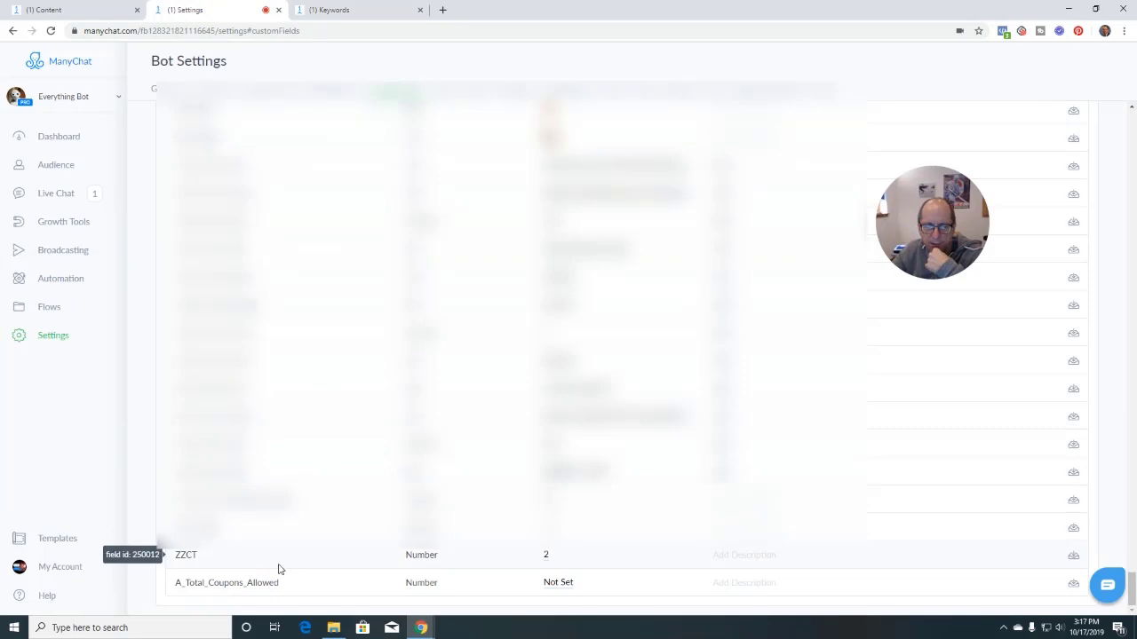
left_click(109, 10)
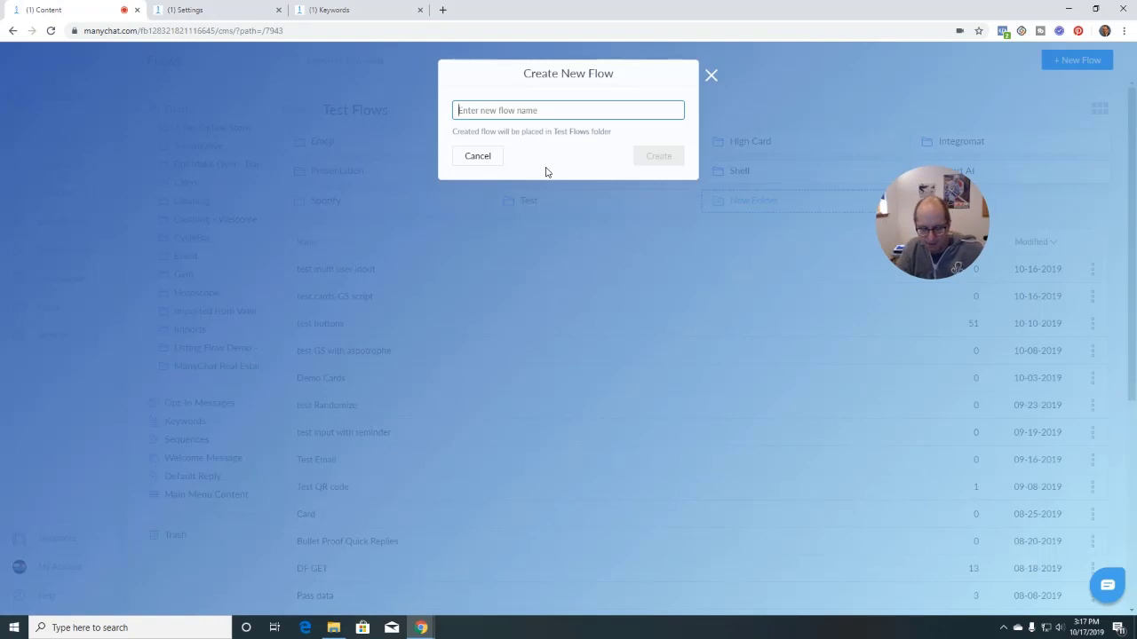
type("CV")
key("BackSpace")
key("BackSpace")
key("BackSpace")
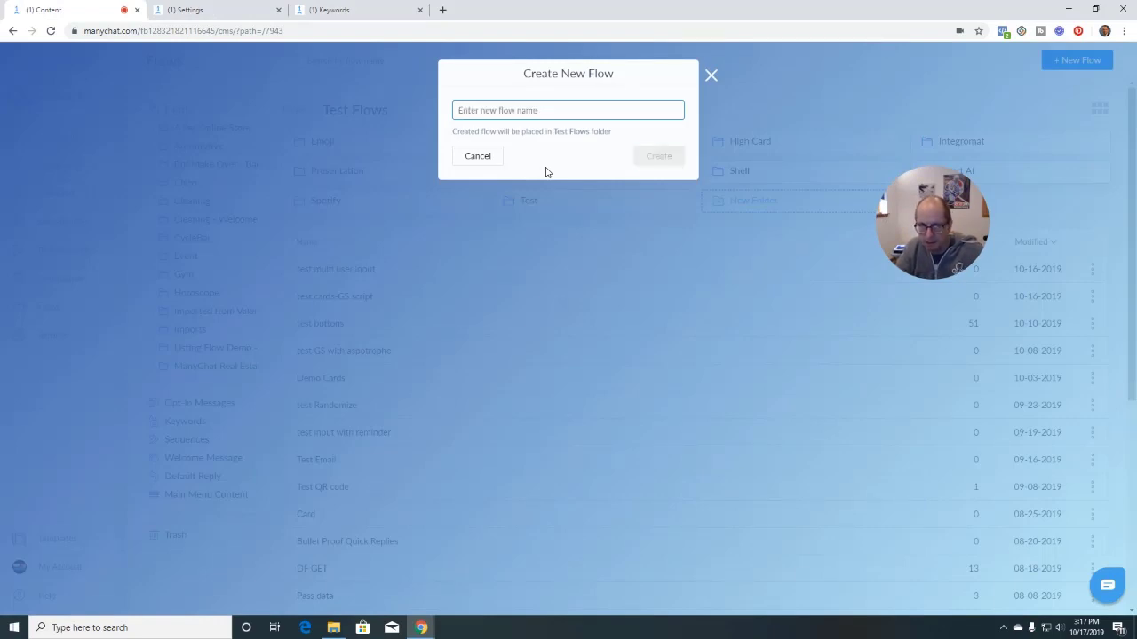
type("C_Set_Number")
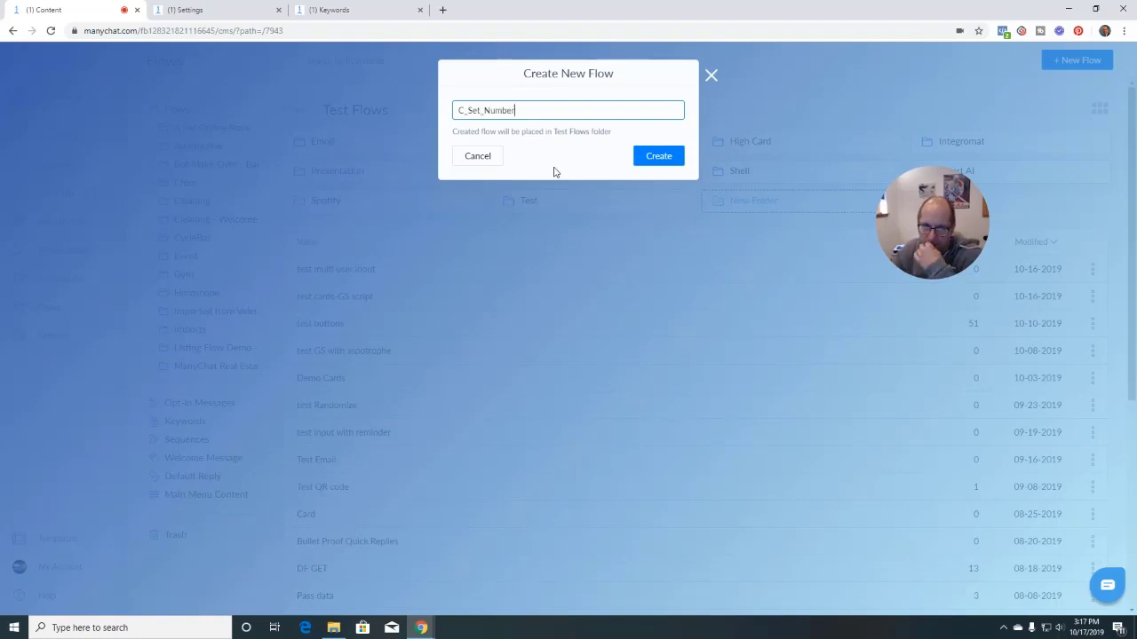
left_click(661, 156)
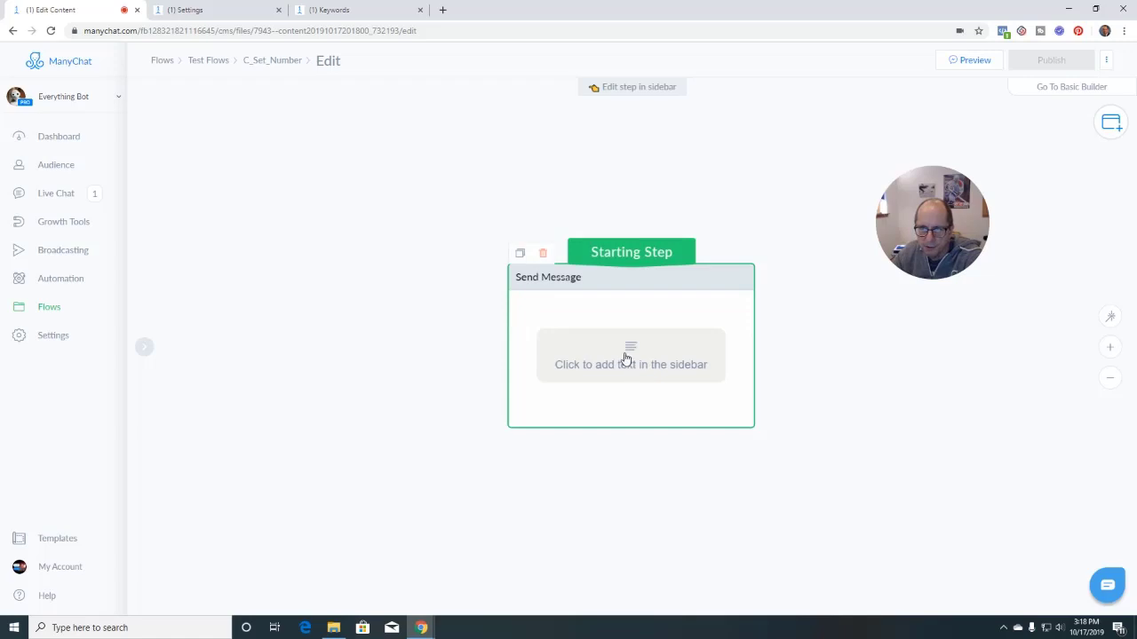
Enter the placeholder text "zsd" in the starting step's message and publish the C_Set_Number flow.
left_click(626, 359)
type("zsd")
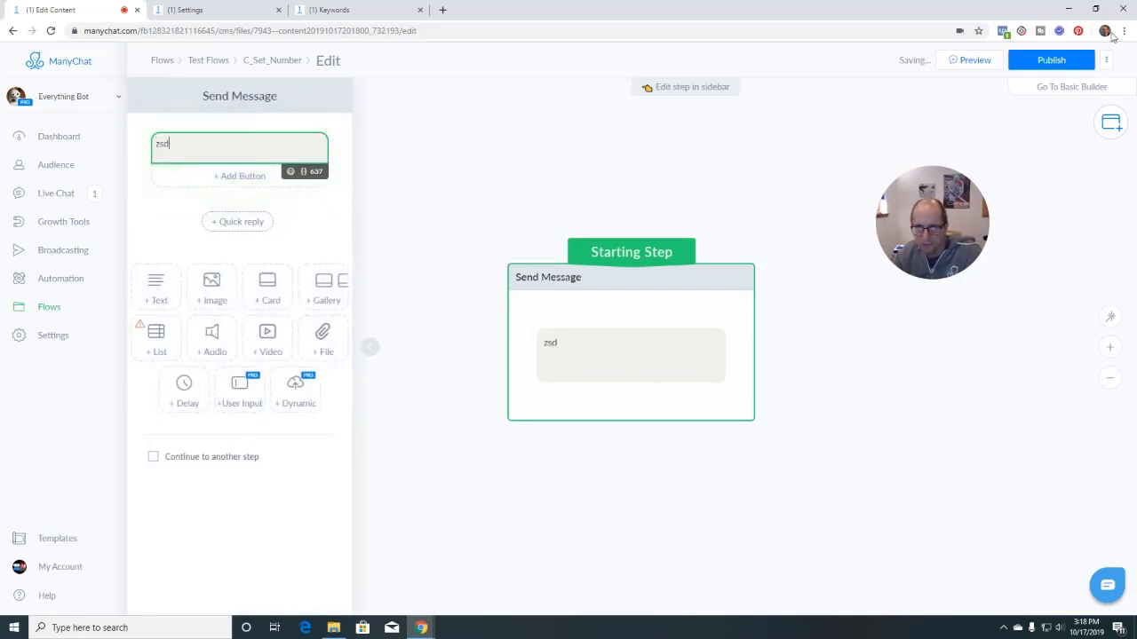
left_click(1066, 57)
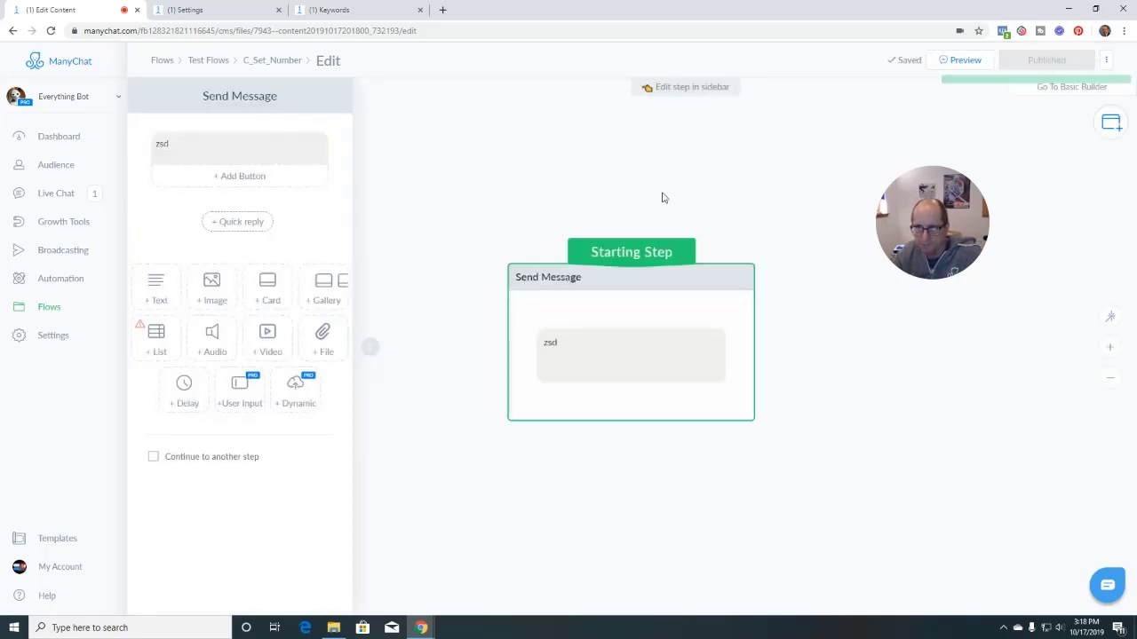
Attach the existing C_Set_Number flow from the Test Flows folder as the reply of the SetMthCoupon# keyword rule.
left_click(335, 18)
left_click(936, 575)
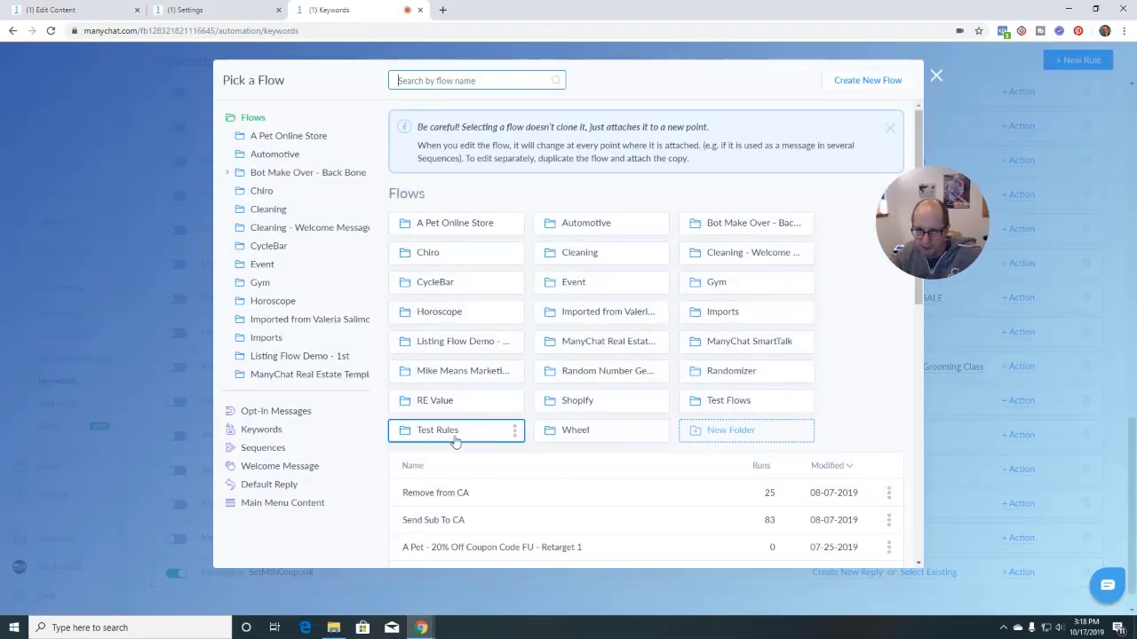
left_click(701, 404)
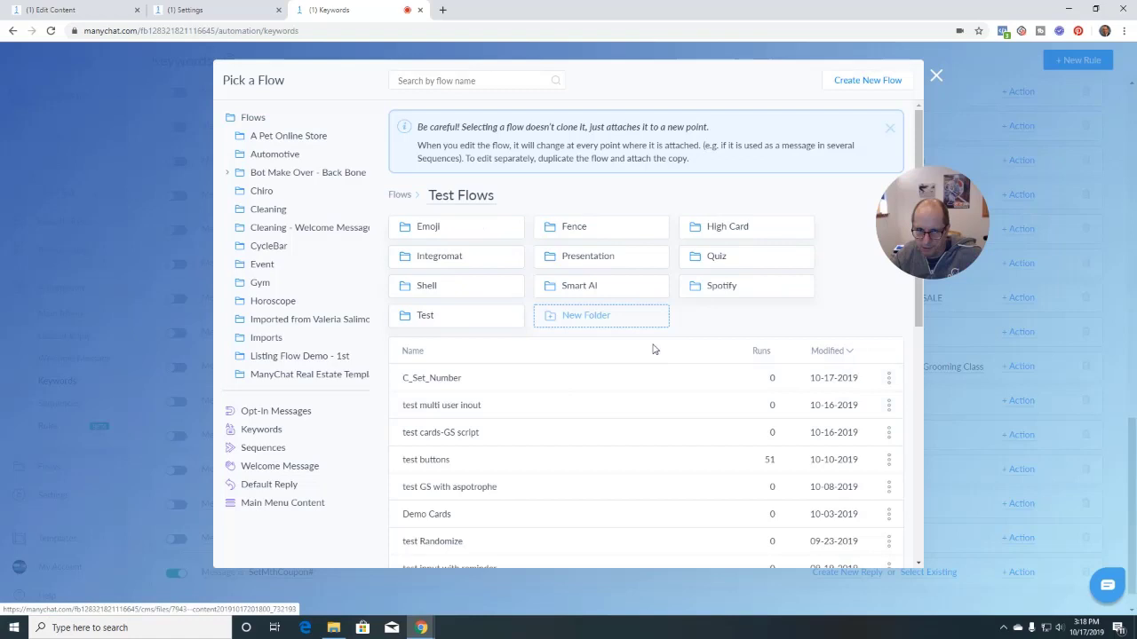
left_click(457, 381)
left_click(835, 548)
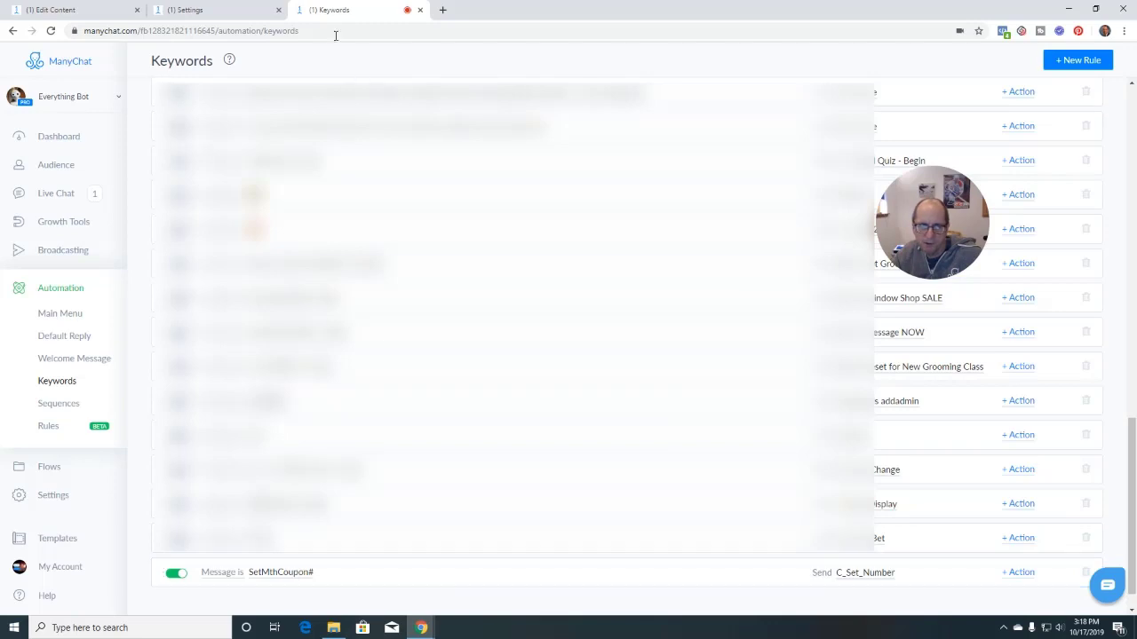
Return to the C_Set_Number flow editor and move the keyword block and the starting Send Message block apart.
left_click(222, 11)
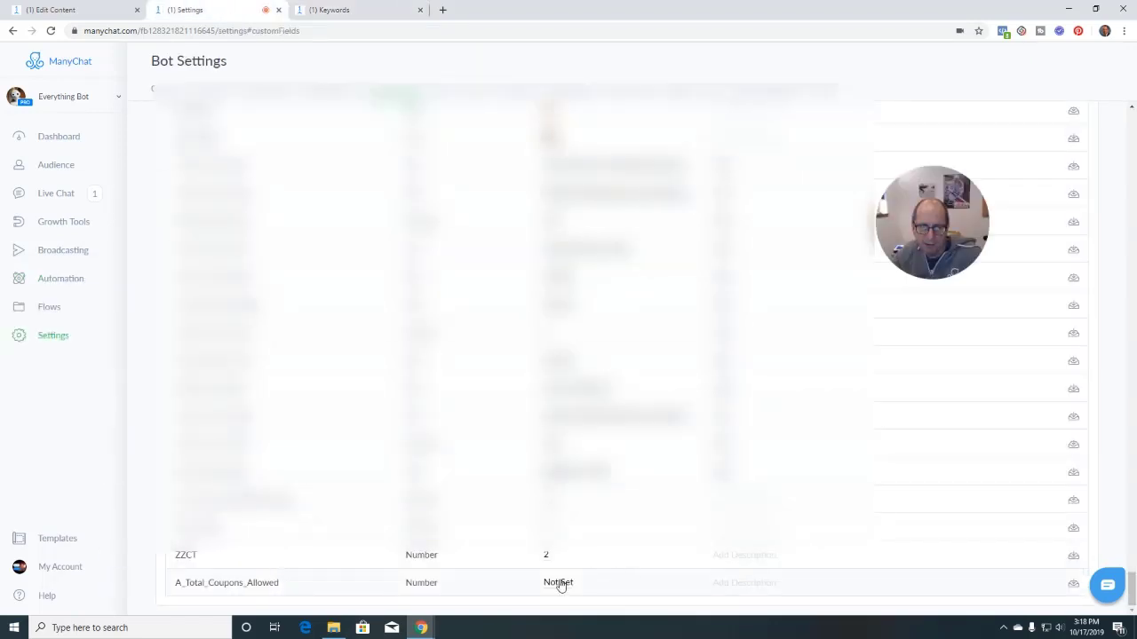
left_click(81, 11)
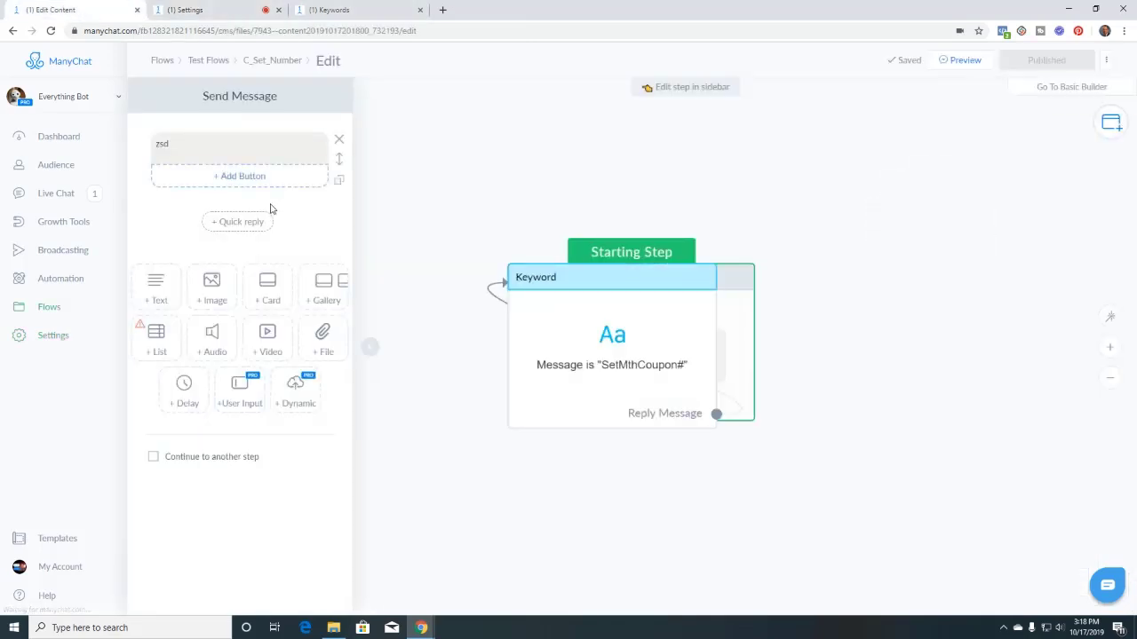
left_click_drag(622, 331, 417, 303)
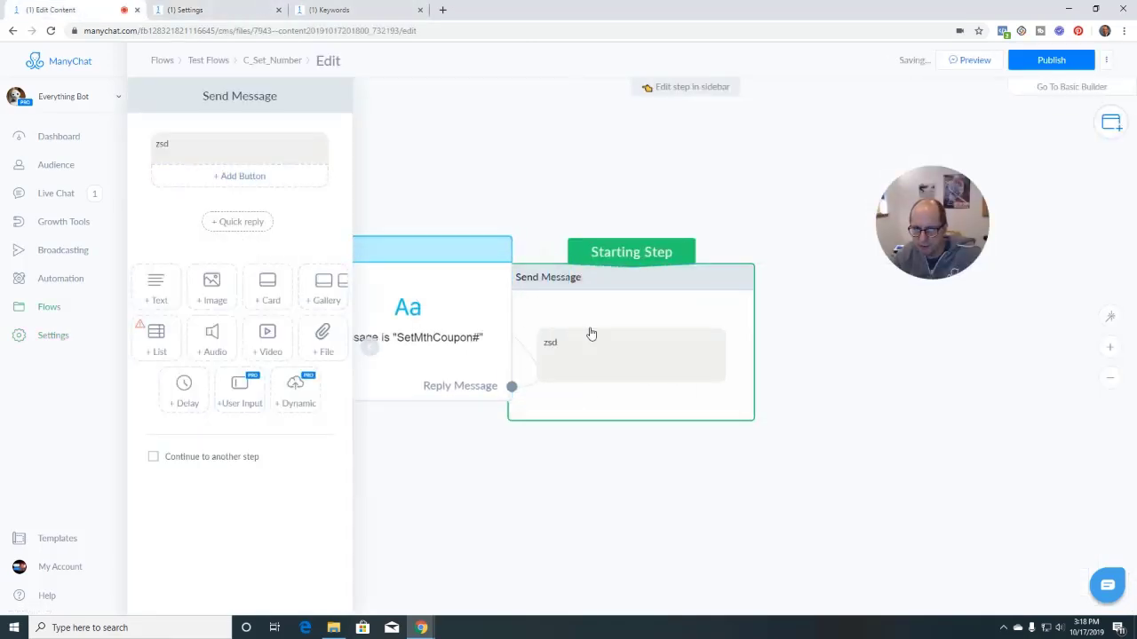
left_click_drag(589, 329, 660, 367)
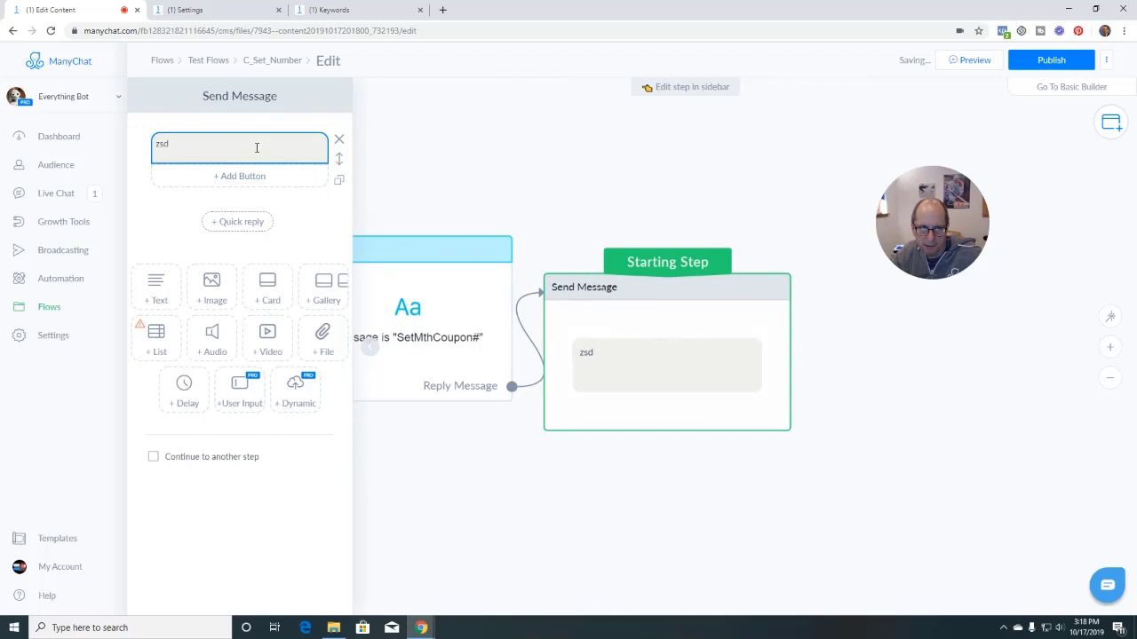
Add an Actions step to the flow above the Send Message block and give it a Set Custom Field action.
left_click(569, 194)
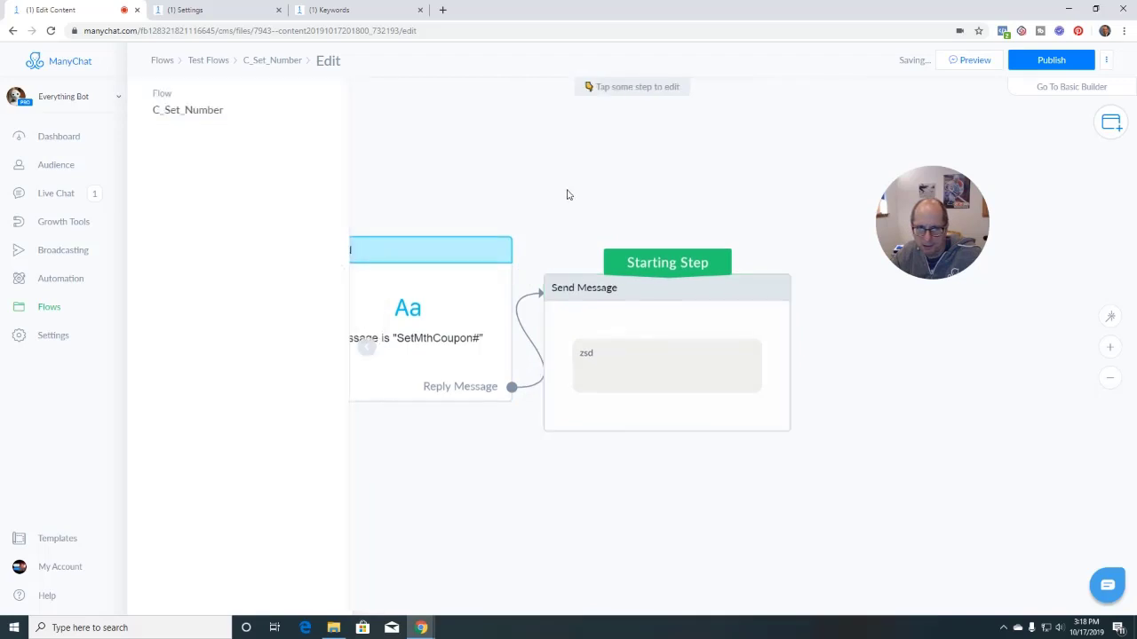
left_click(630, 195)
left_click(658, 215)
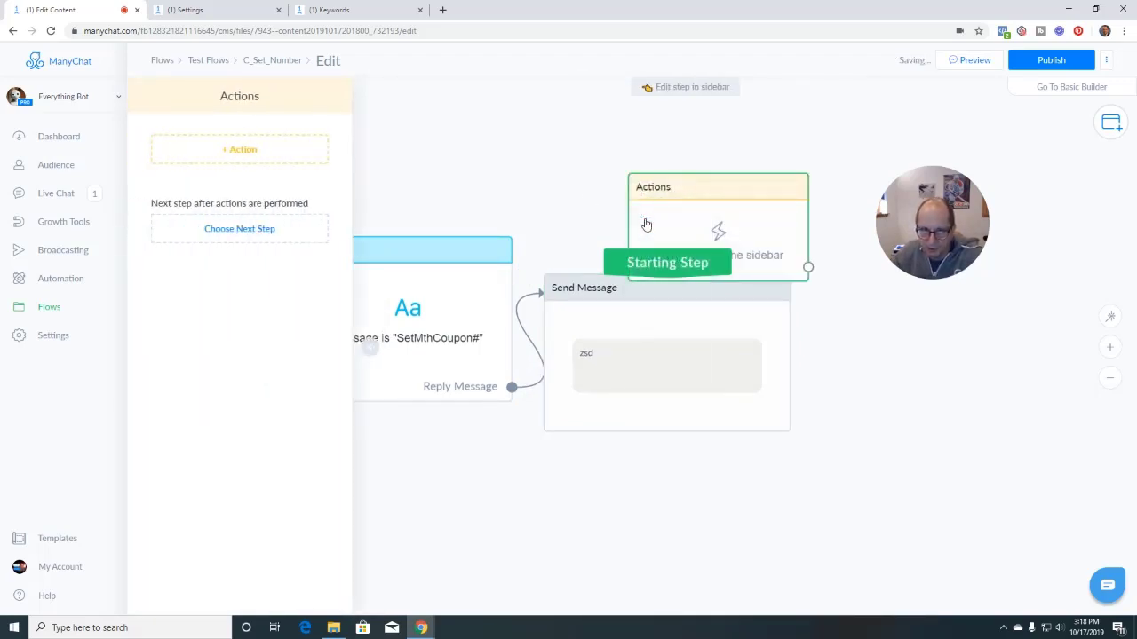
left_click(227, 151)
scroll(223, 249, "down", 2)
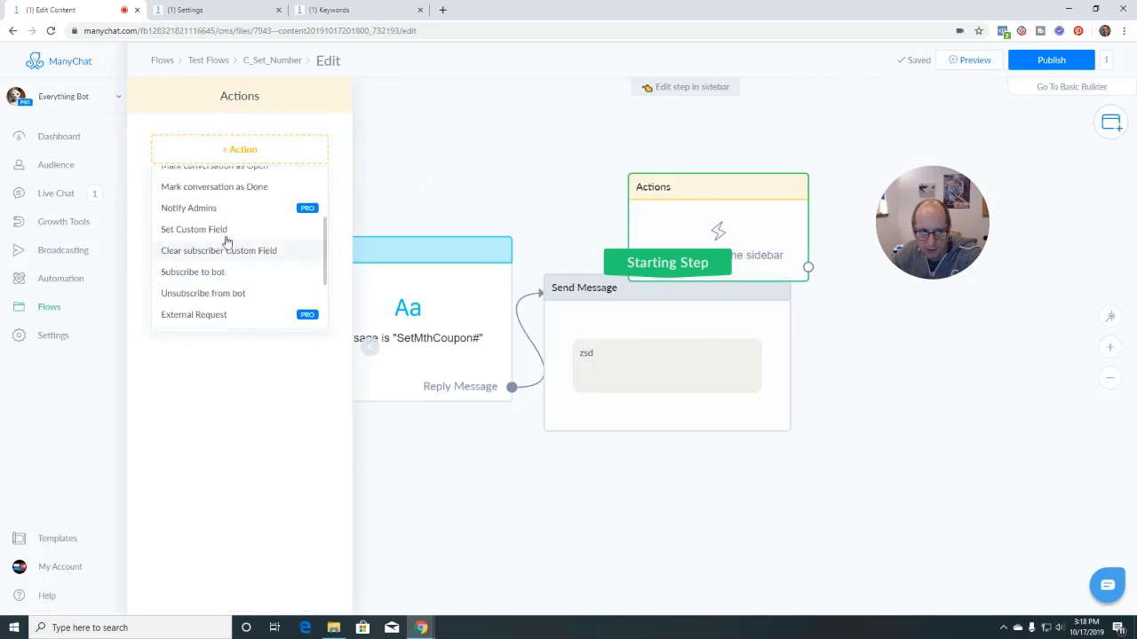
left_click(210, 231)
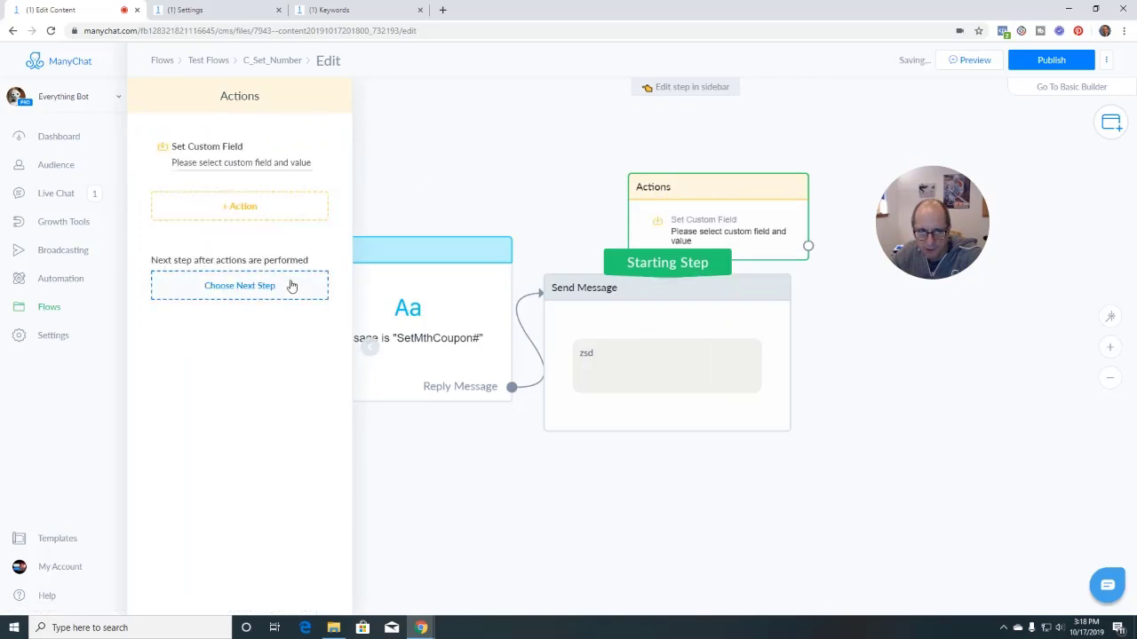
Choose the bot field A_Total_Coupons_Allowed as the field for the Set Custom Field action.
left_click(238, 165)
left_click(359, 155)
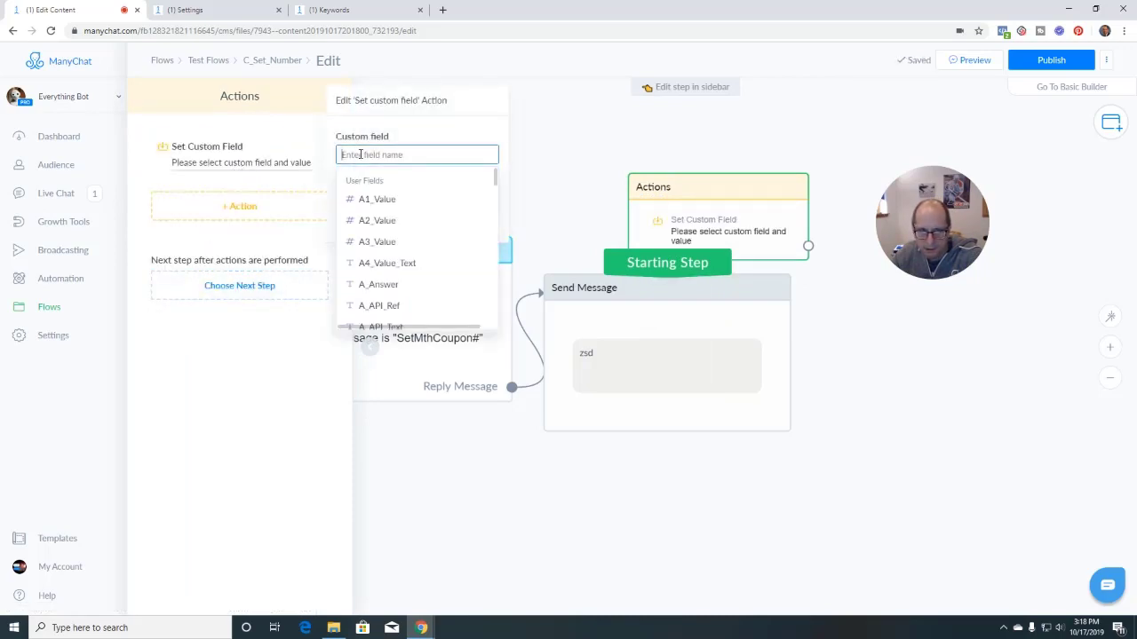
scroll(392, 242, "down", 5)
scroll(392, 242, "down", 10)
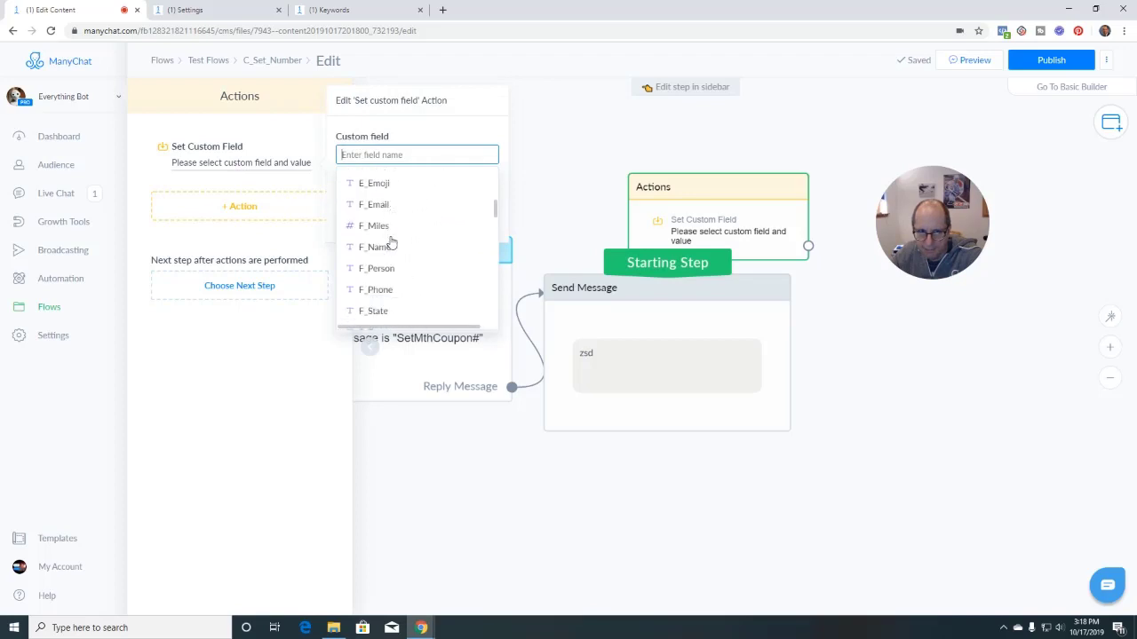
scroll(391, 241, "down", 12)
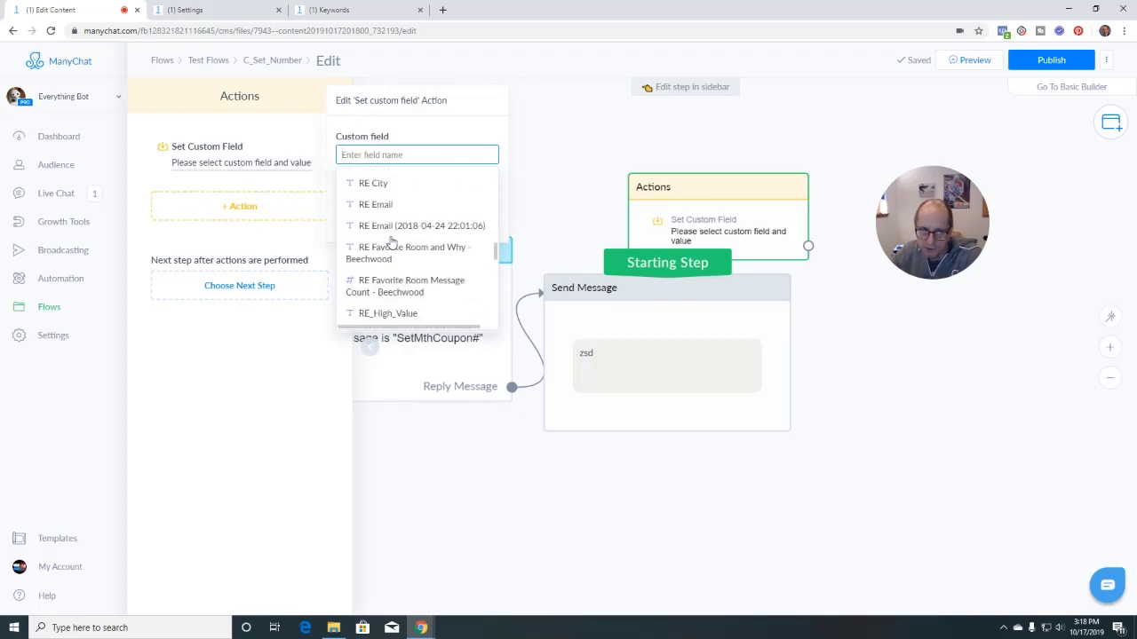
scroll(391, 242, "down", 15)
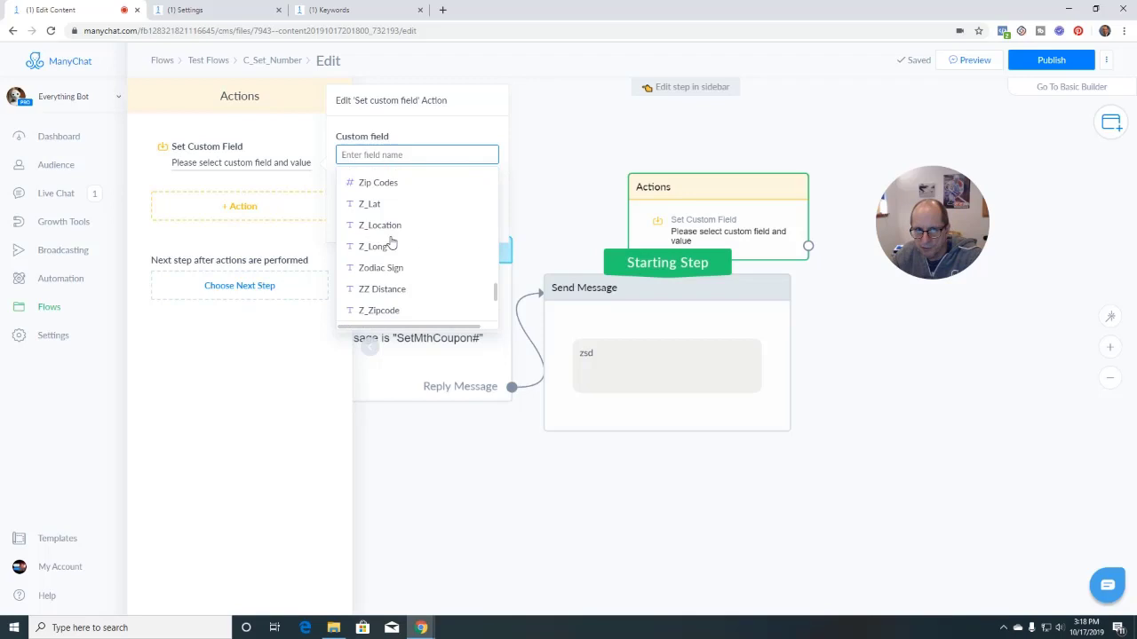
scroll(392, 241, "down", 3)
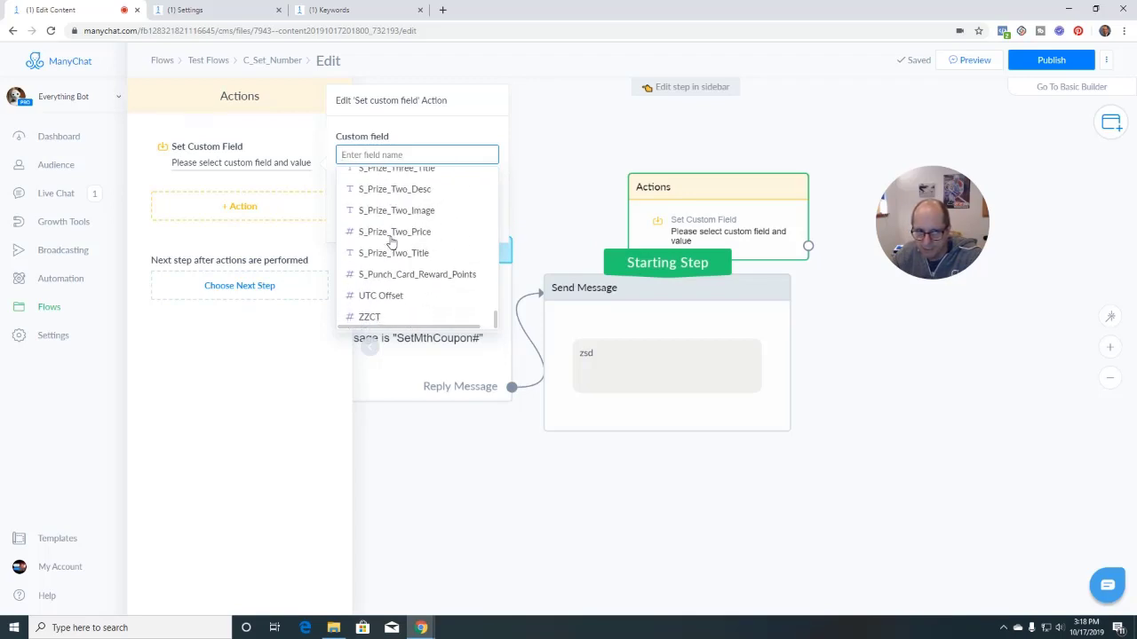
scroll(375, 312, "up", 2)
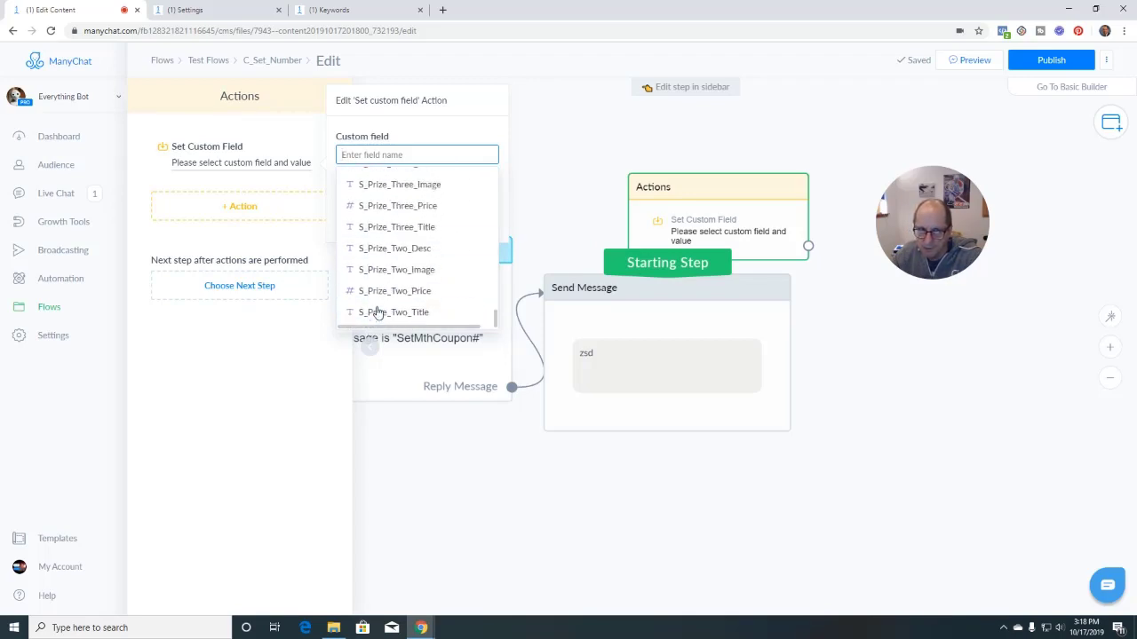
scroll(378, 311, "up", 5)
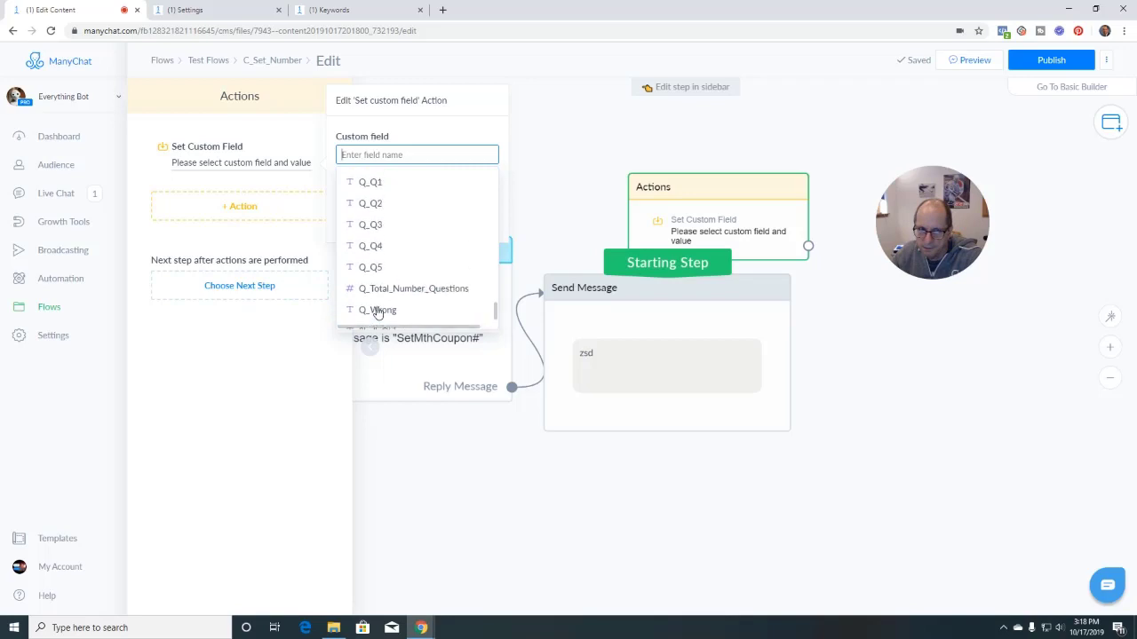
scroll(377, 312, "up", 5)
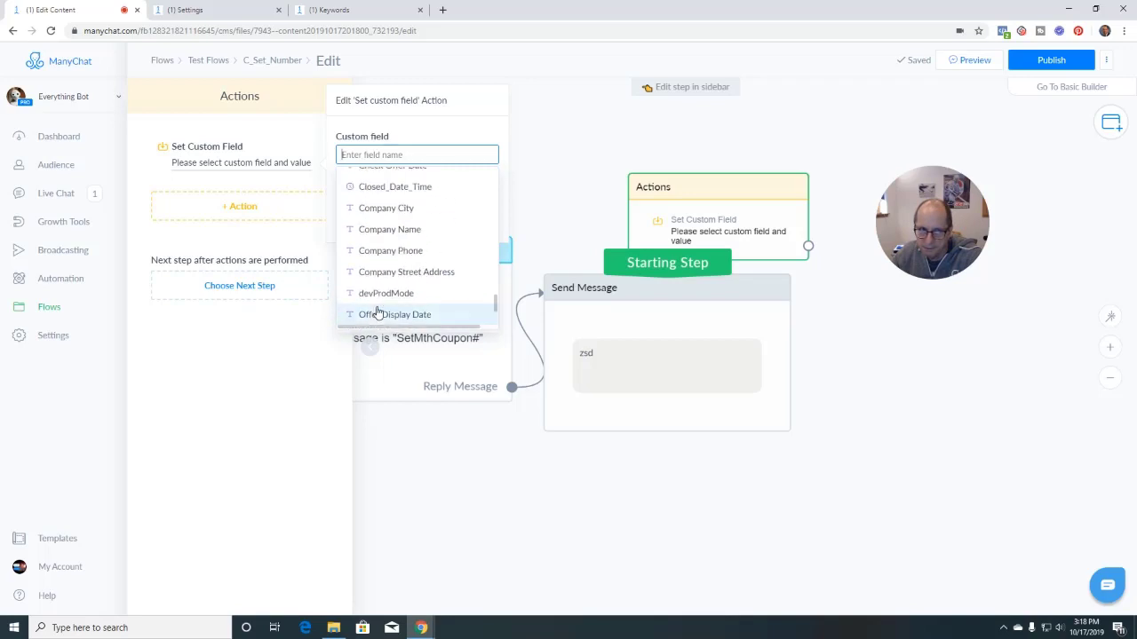
scroll(378, 312, "down", 2)
scroll(377, 311, "up", 3)
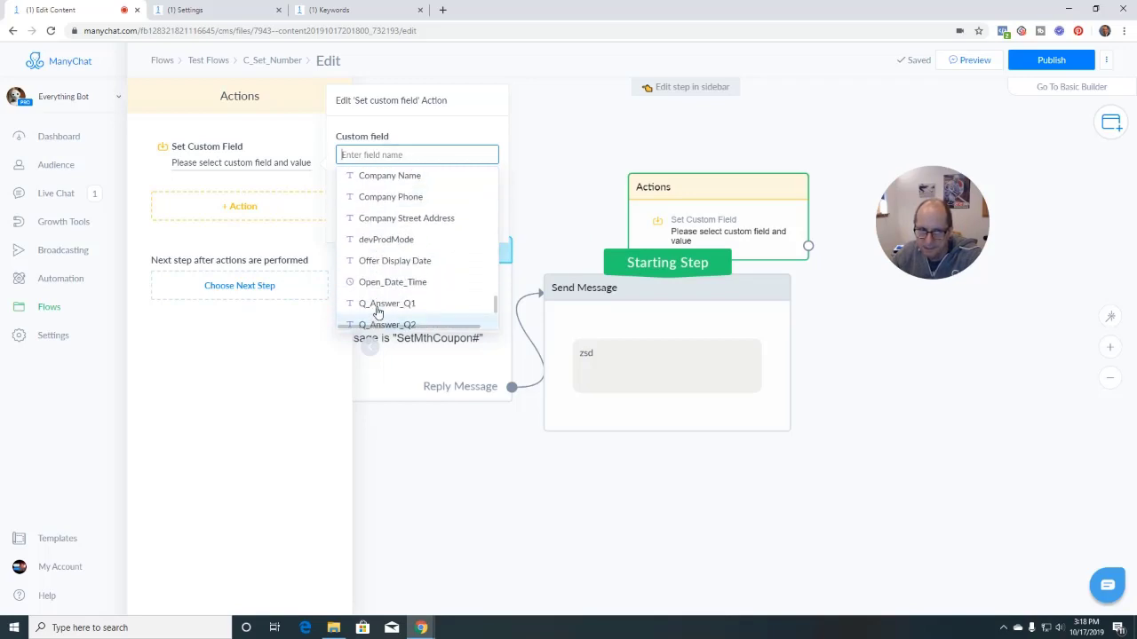
scroll(377, 312, "up", 1)
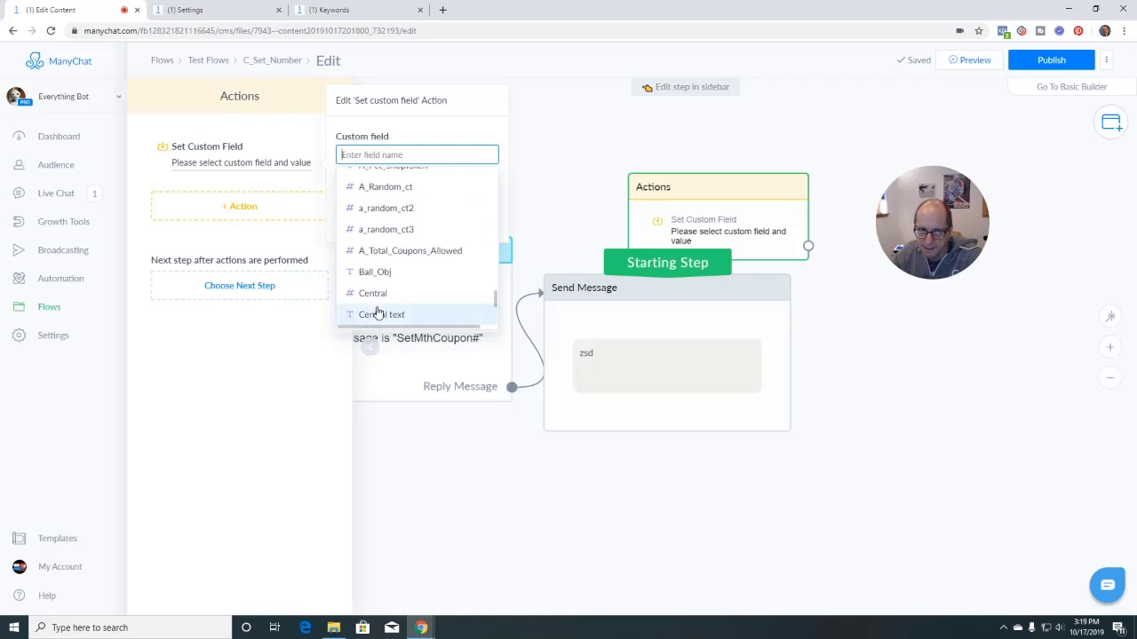
left_click(383, 252)
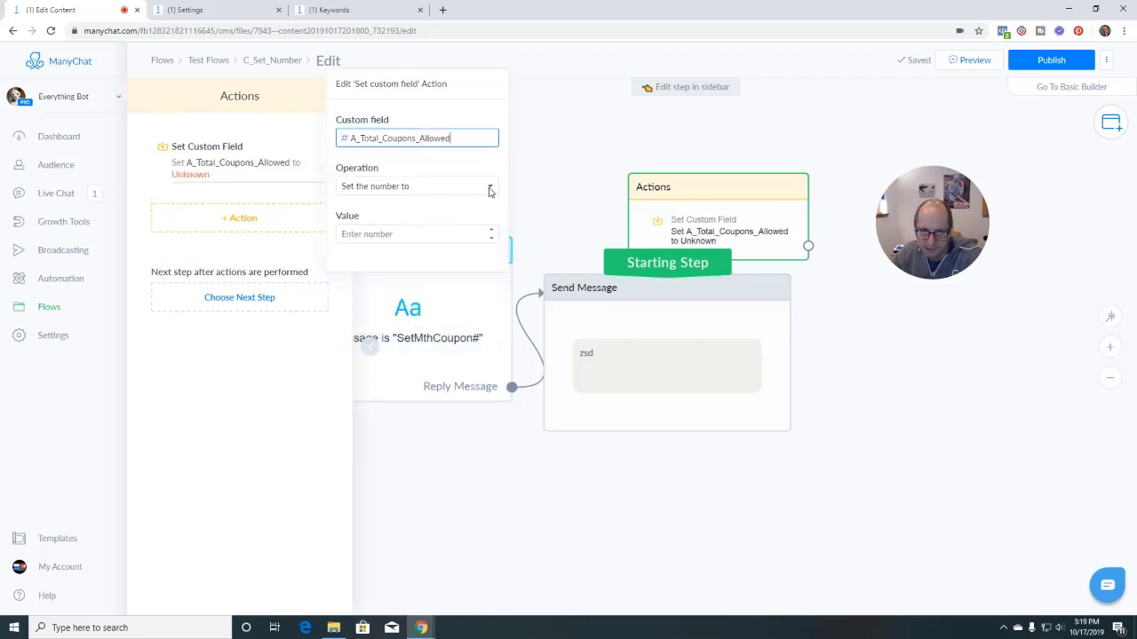
Set the action's value for A_Total_Coupons_Allowed to 30.
left_click(491, 232)
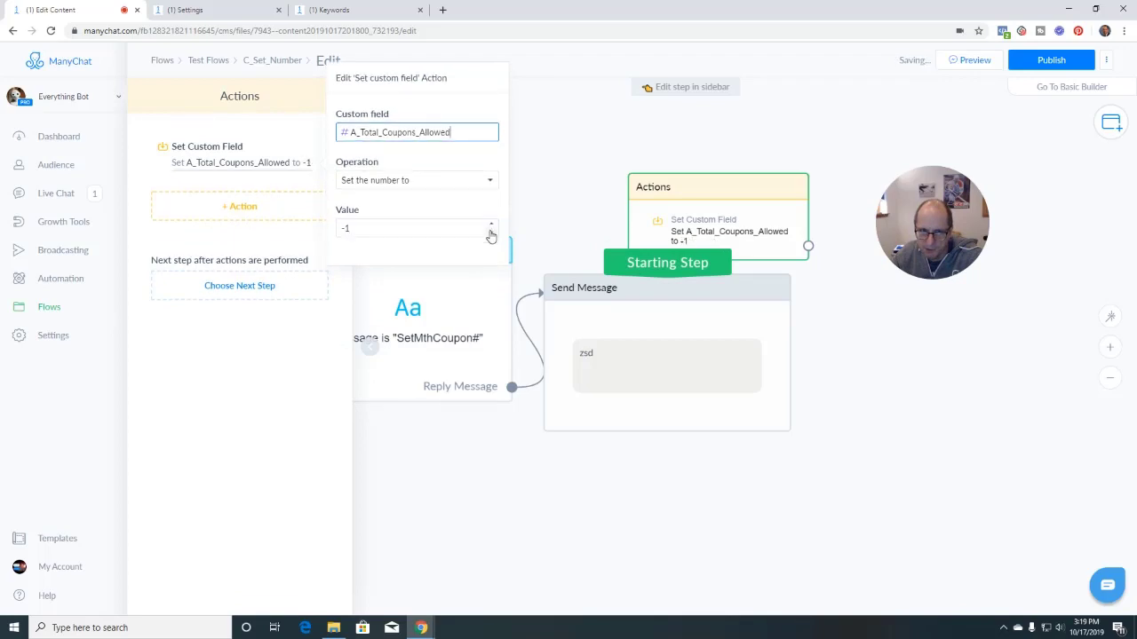
left_click(491, 238)
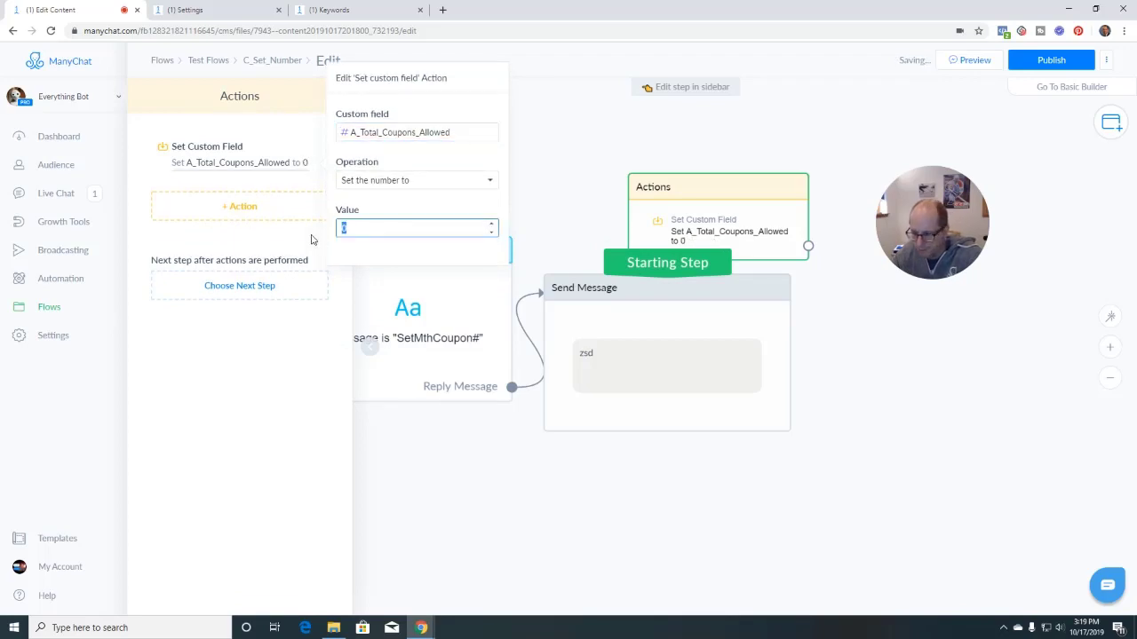
type("30")
left_click(553, 210)
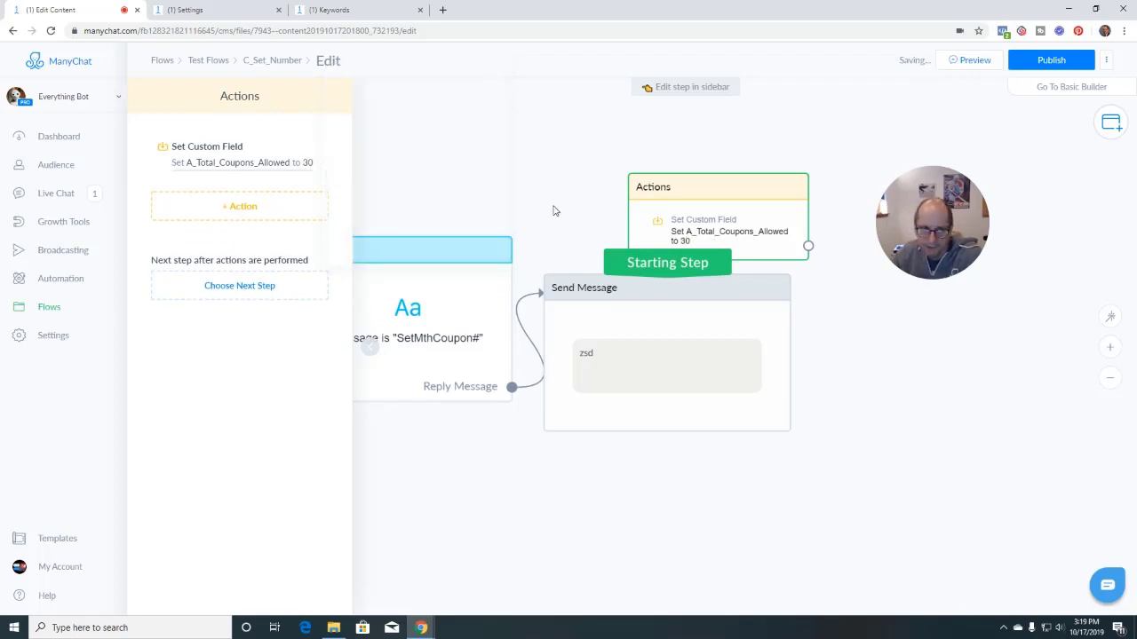
Make the Actions block the starting step and connect its output to the Send Message block, moved below it.
left_click_drag(667, 263, 688, 200)
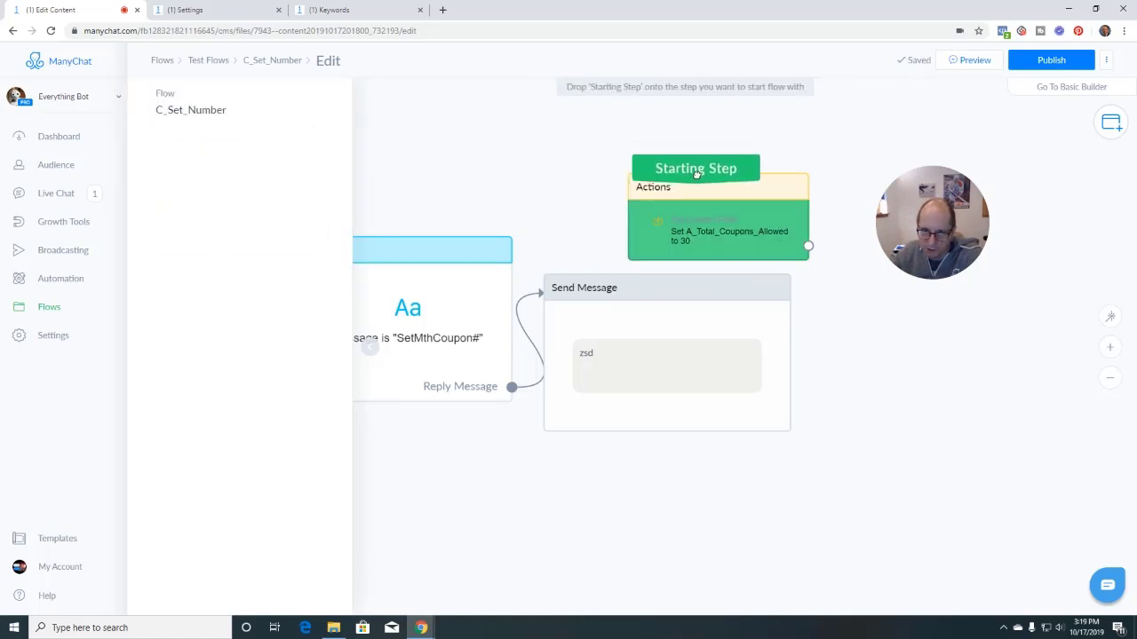
left_click_drag(608, 291, 794, 340)
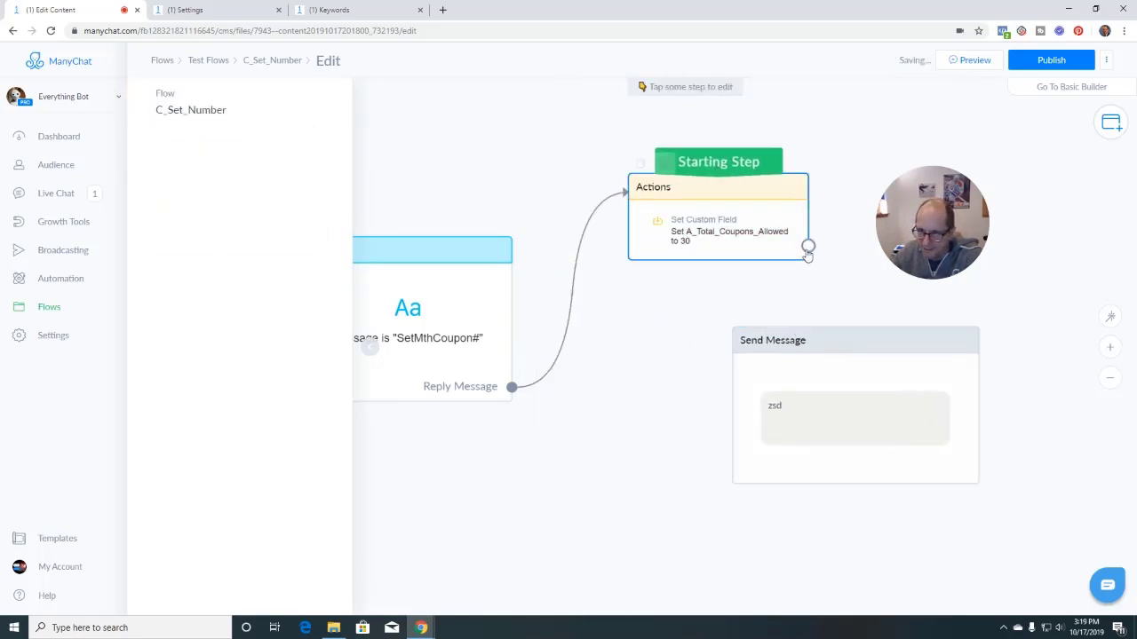
left_click(808, 246)
left_click(746, 345)
Replace the placeholder text in the Send Message block with "Monthly Couoin Count Rest to 30".
left_click(837, 421)
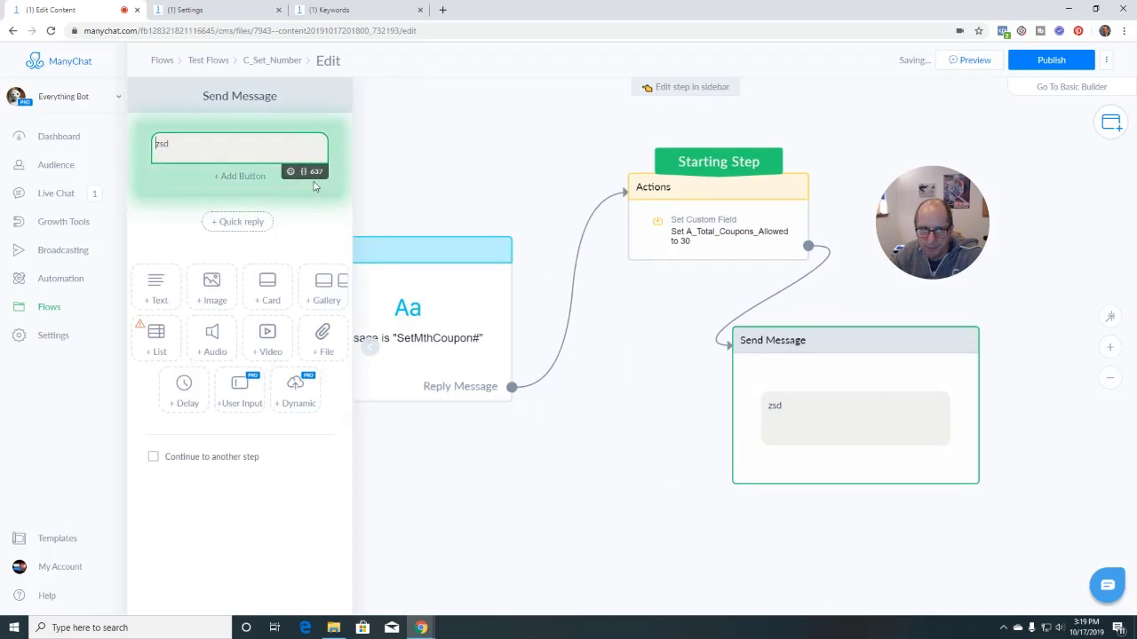
left_click_drag(220, 147, 114, 153)
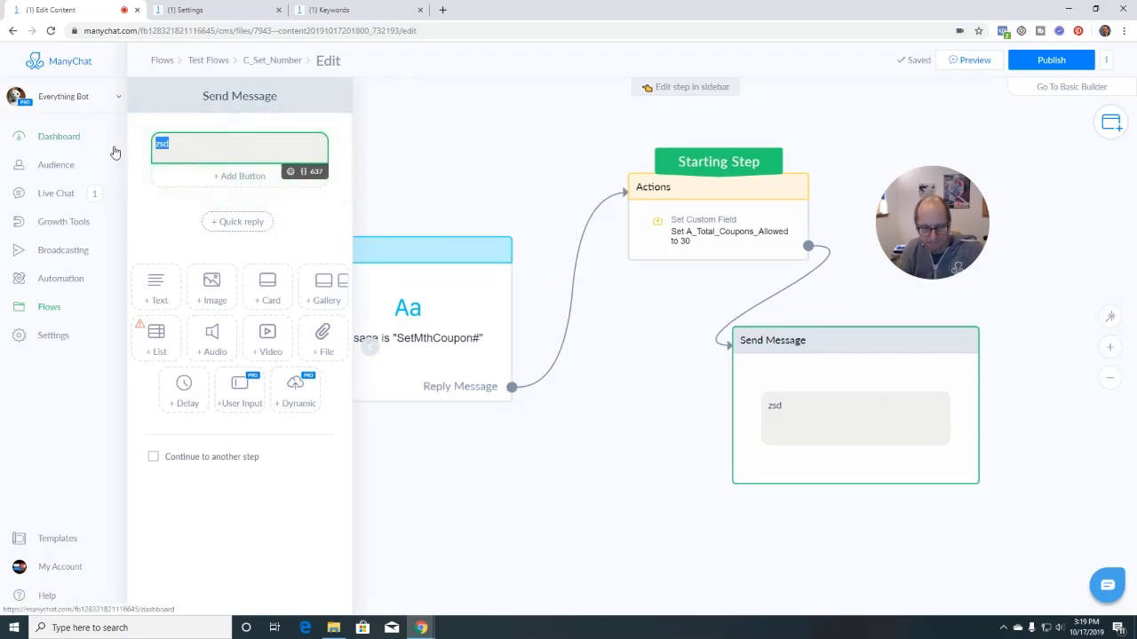
type("Monthly Couoin")
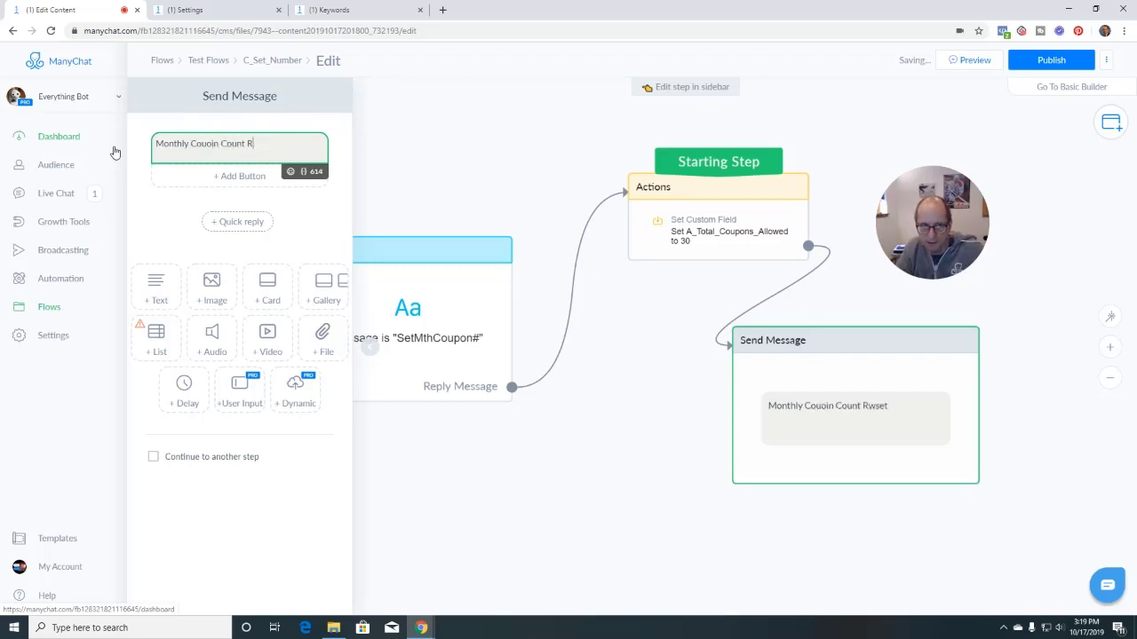
type("Count Rest to 30")
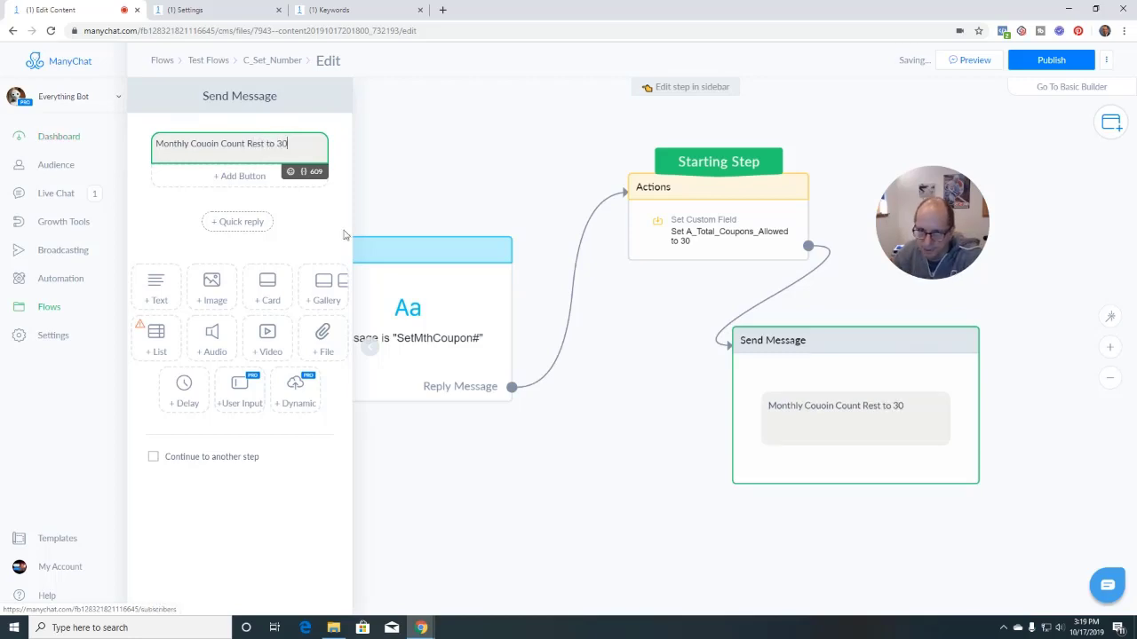
left_click(688, 269)
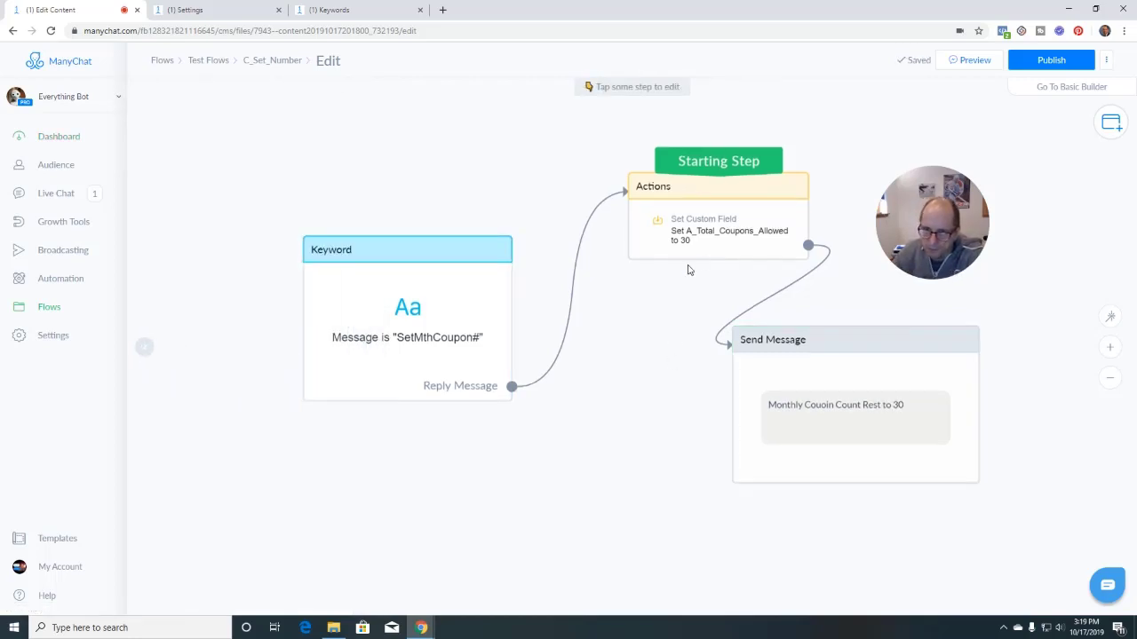
Auto-arrange and publish the C_Set_Number flow, and preview it in Messenger.
left_click(1110, 316)
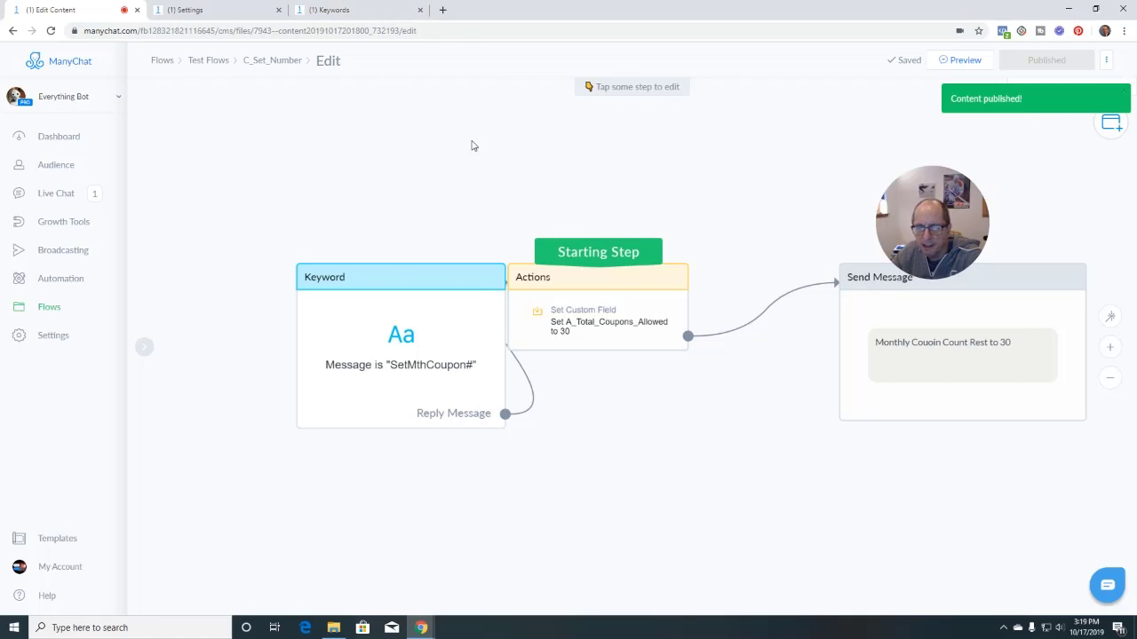
left_click(975, 66)
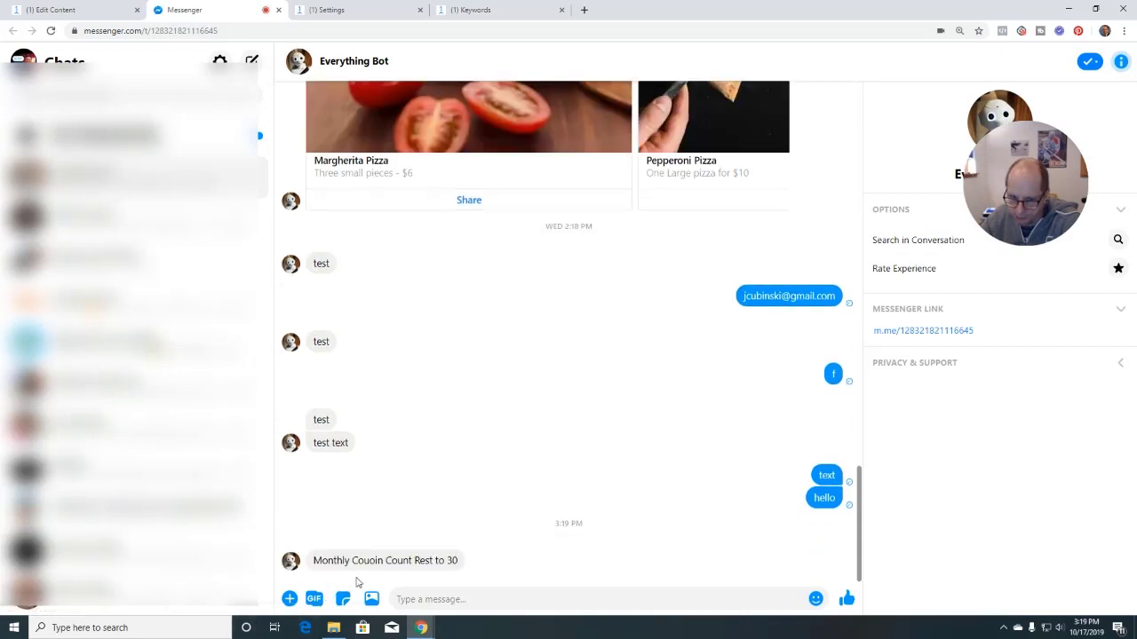
Correct the Send Message text to "Monthly Coupon Count Rest to 30" and republish the C_Set_Number flow.
left_click(373, 12)
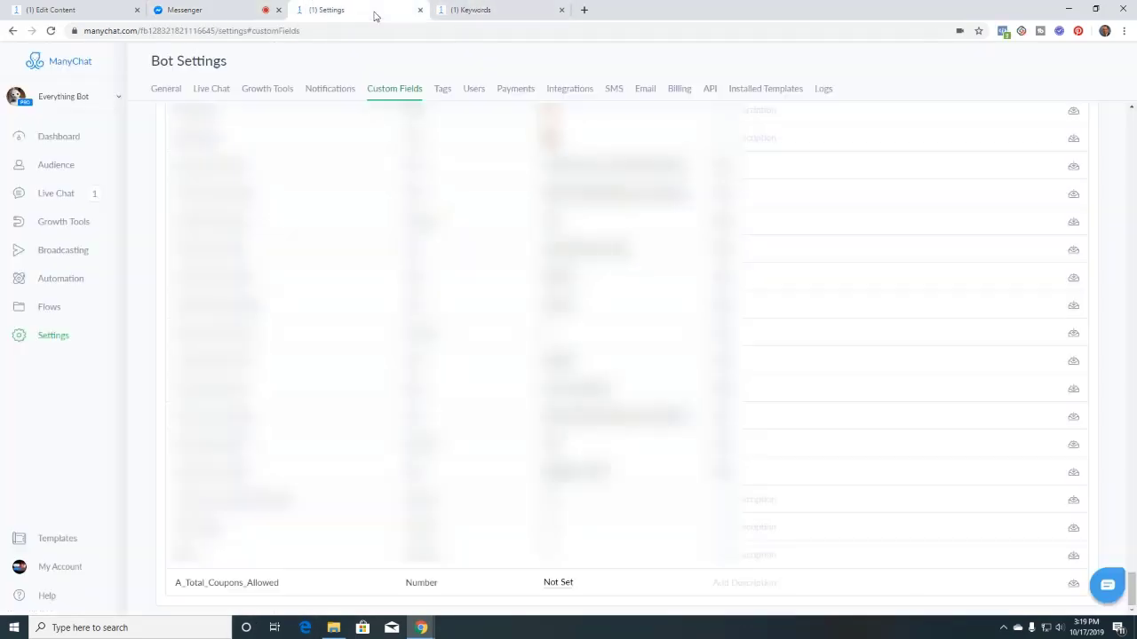
left_click(124, 13)
left_click(965, 355)
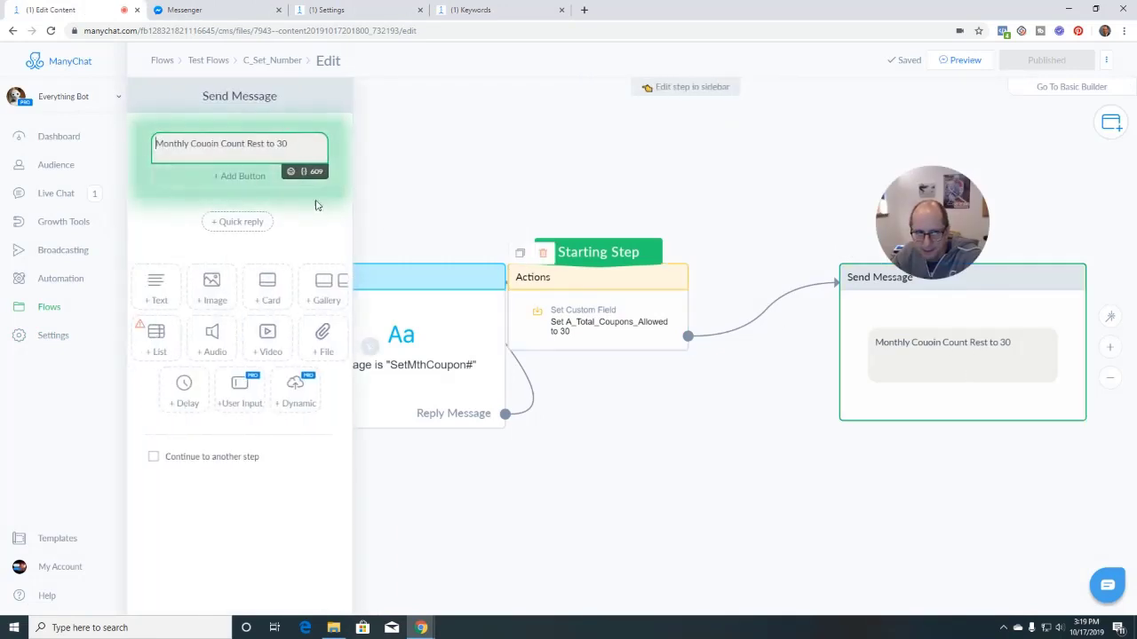
left_click(219, 149)
key("BackSpace")
key("BackSpace")
type("po")
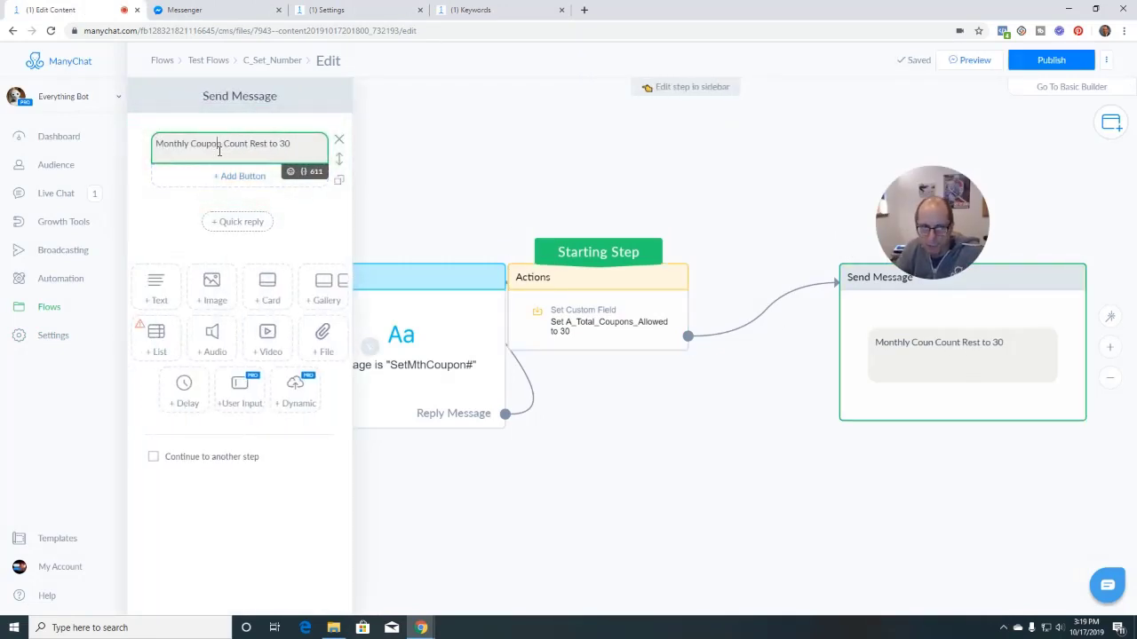
left_click(1049, 59)
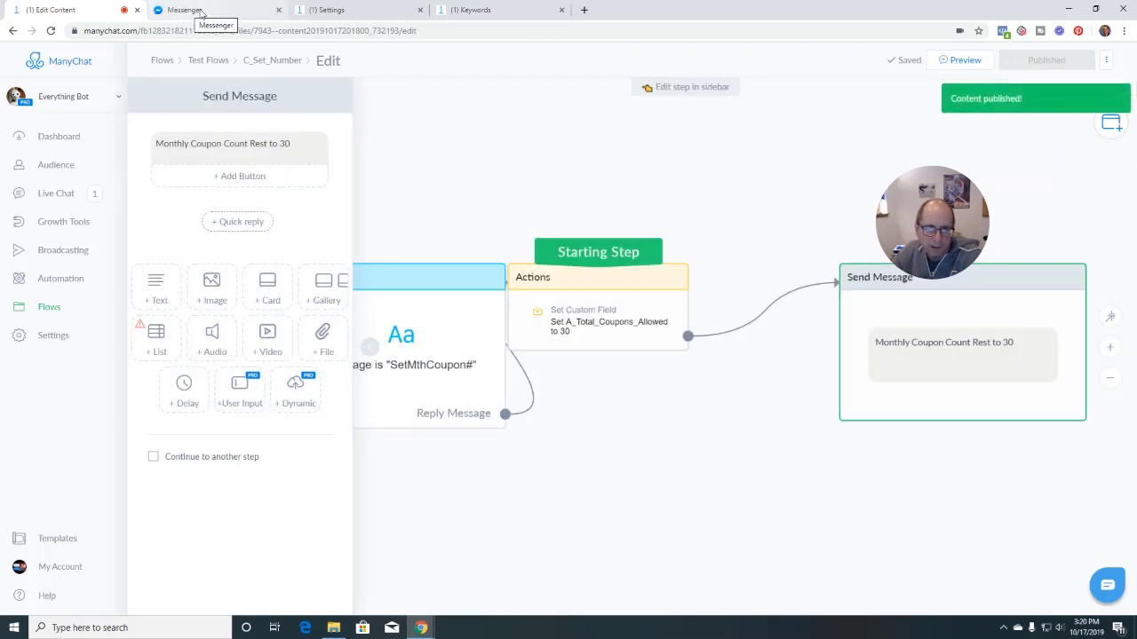
left_click(426, 203)
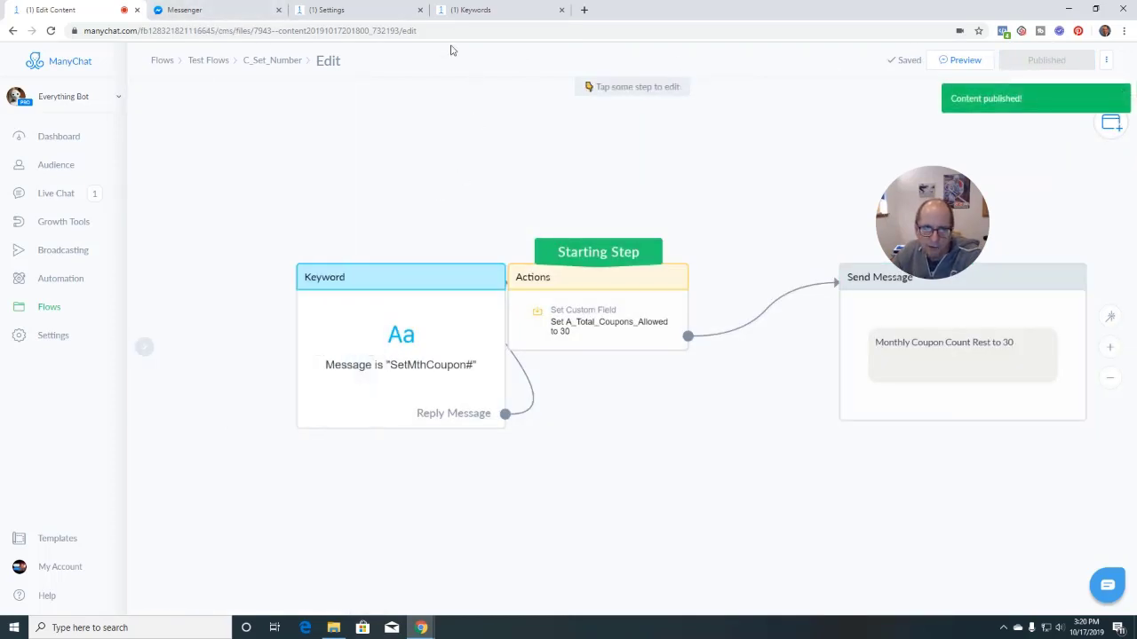
Reload the bot's custom fields and set the value of the A_Total_Coupons_Allowed bot field to 2.
left_click(379, 13)
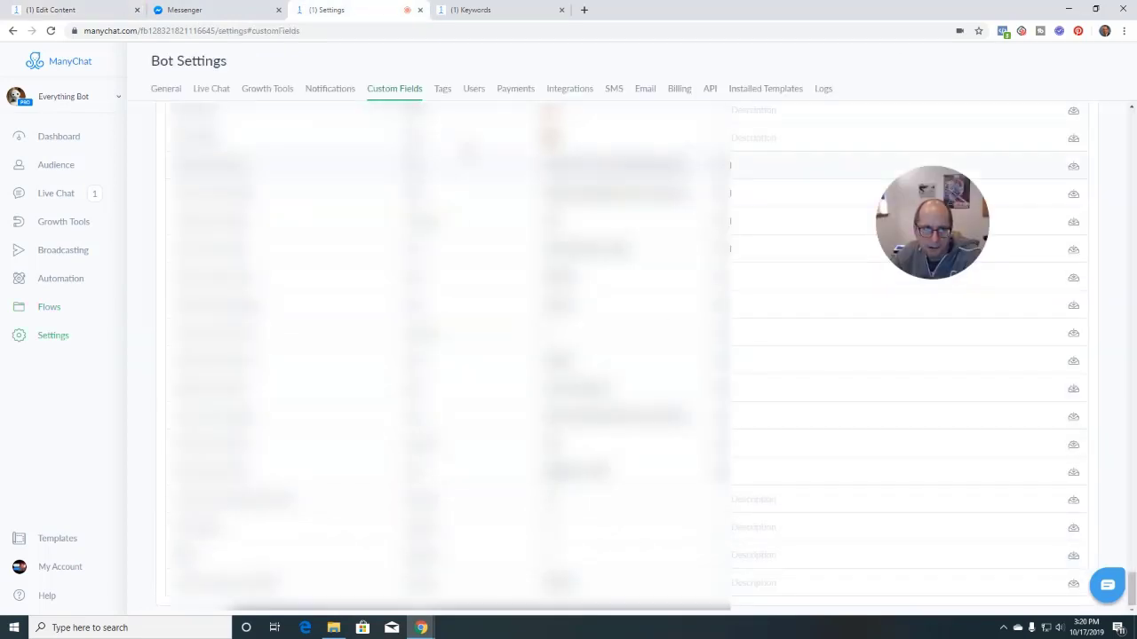
left_click(51, 30)
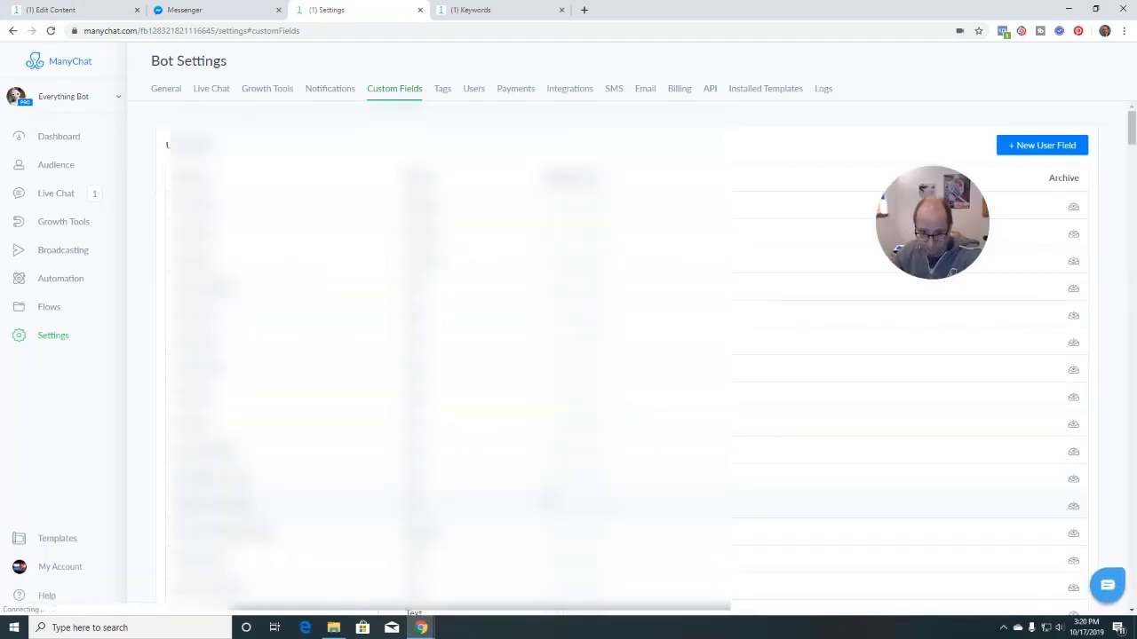
scroll(622, 355, "down", 10)
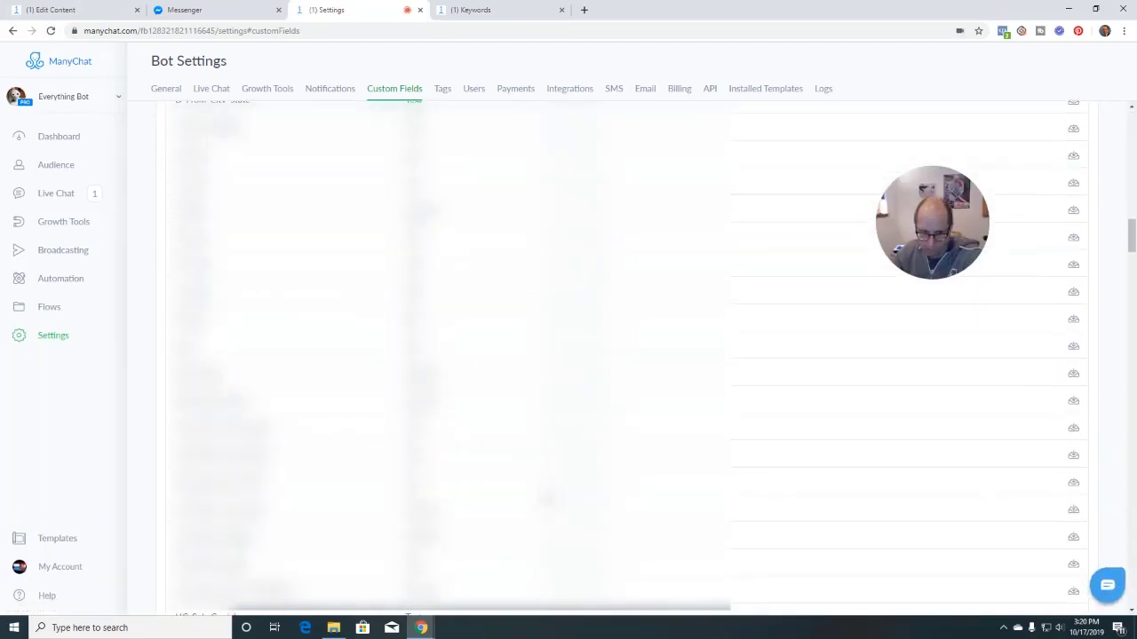
scroll(621, 355, "down", 10)
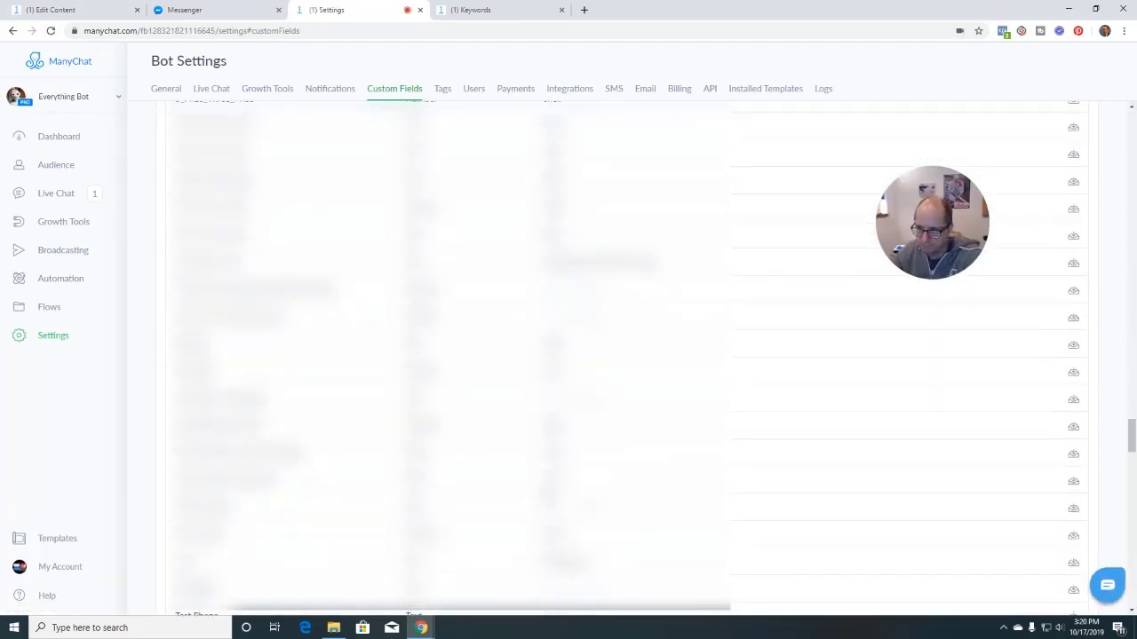
scroll(621, 355, "down", 10)
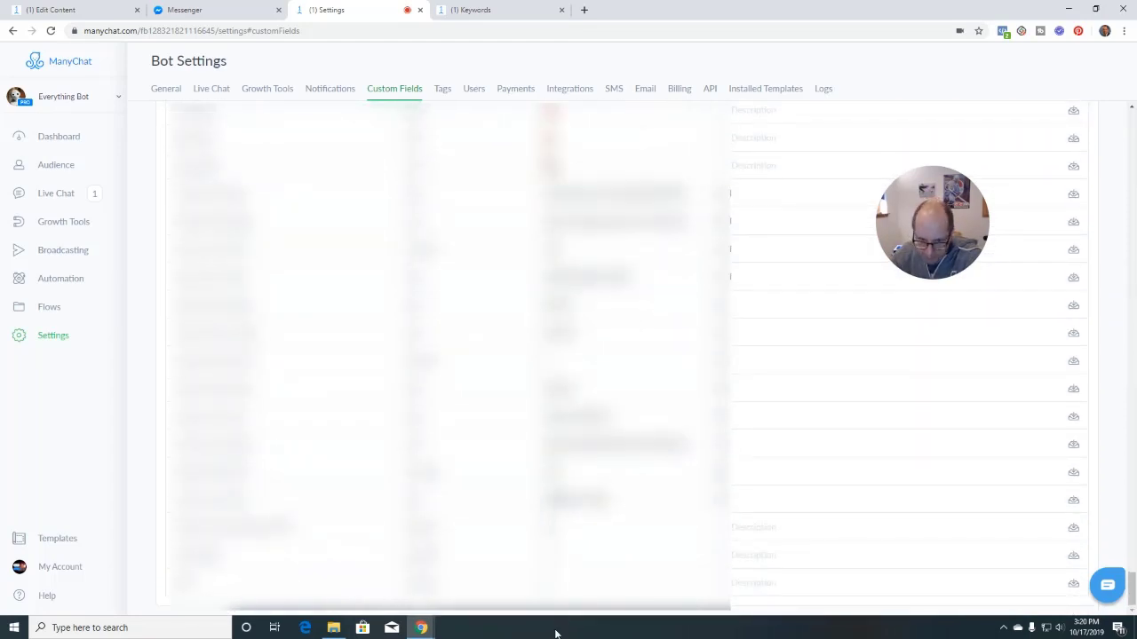
scroll(622, 355, "up", 5)
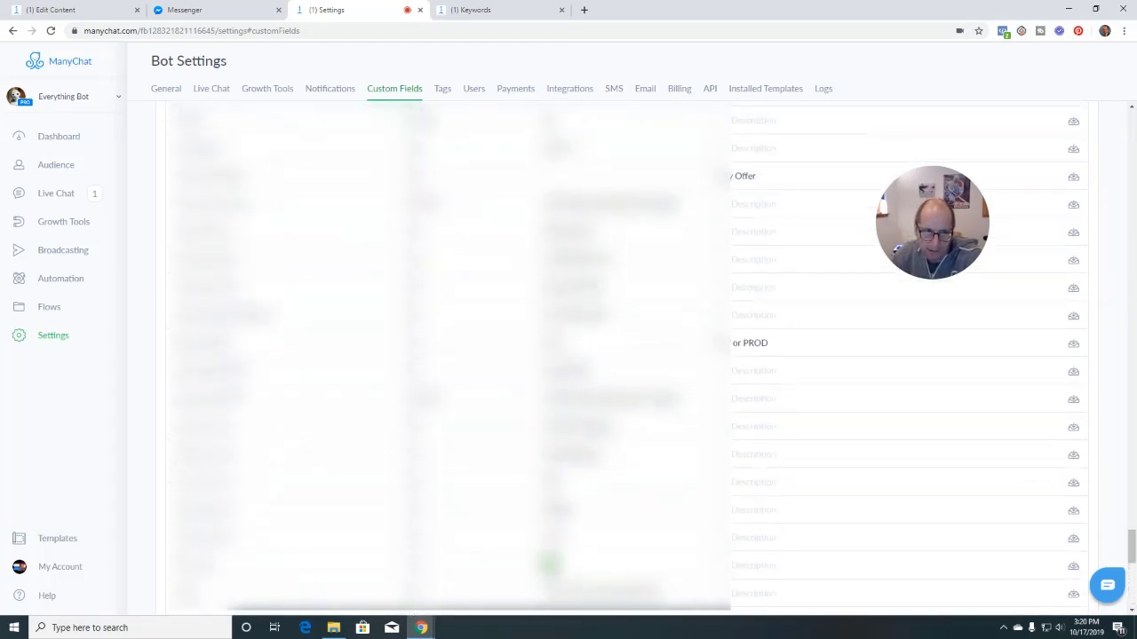
scroll(621, 355, "up", 3)
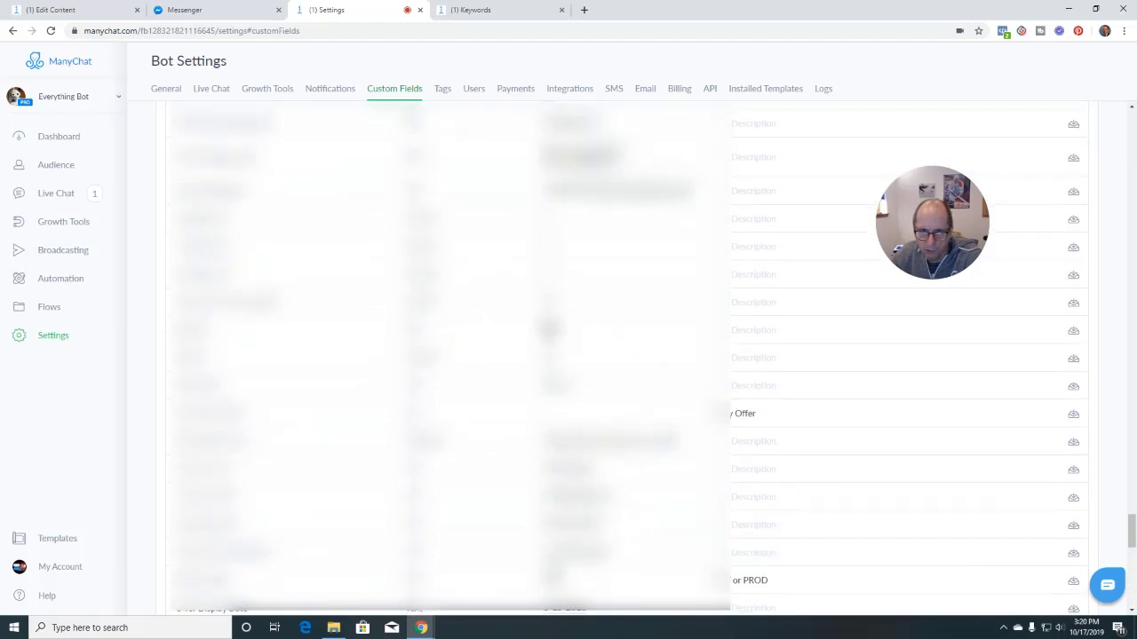
left_click(549, 303)
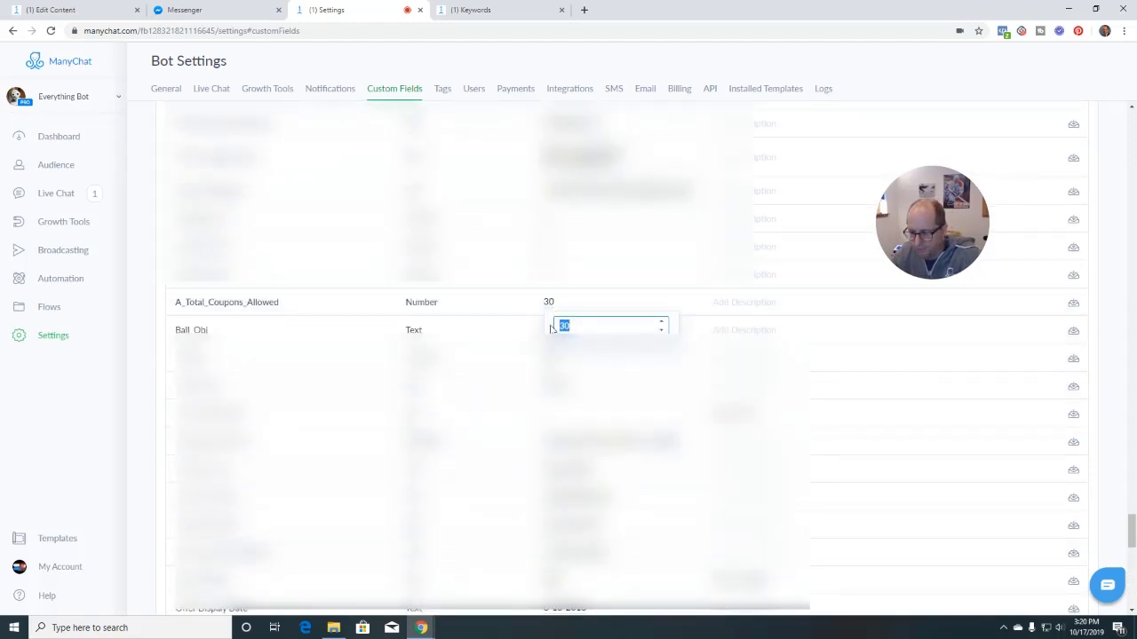
type("2")
key("Return")
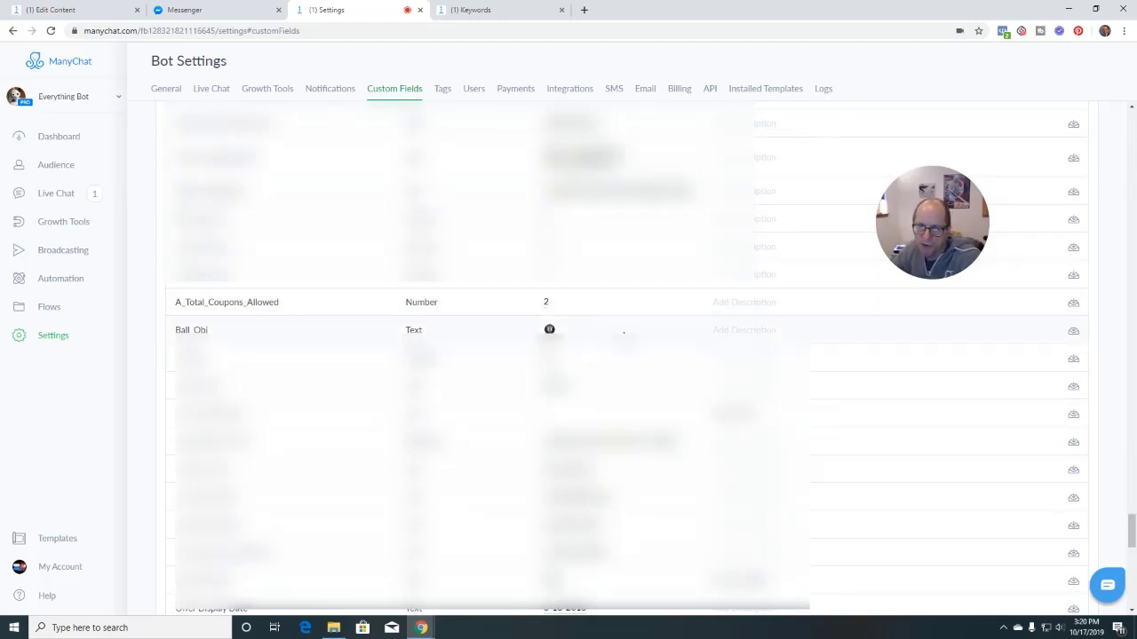
Check the flow's trigger among the keyword rules and send "setmthcoupon#" to Everything Bot in Messenger.
left_click(483, 10)
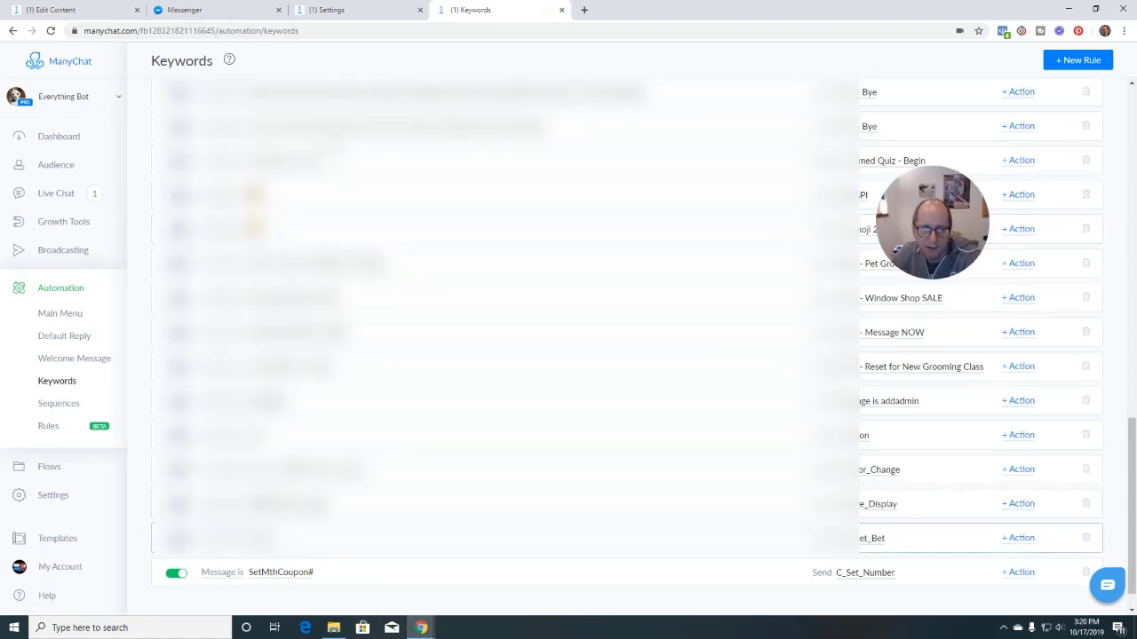
left_click(206, 12)
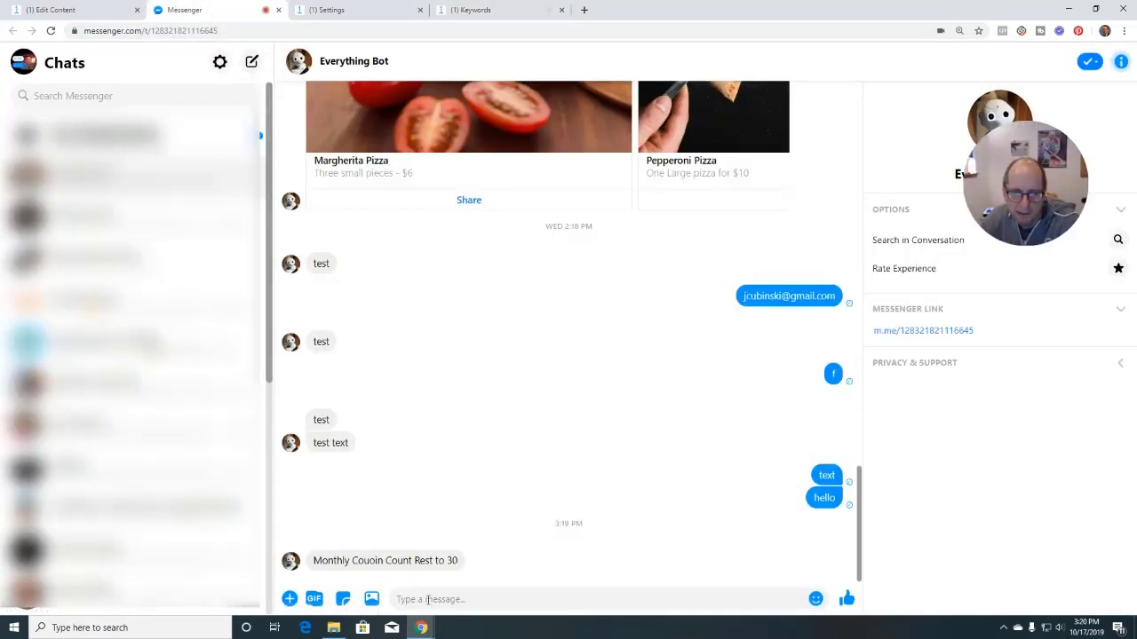
type("s")
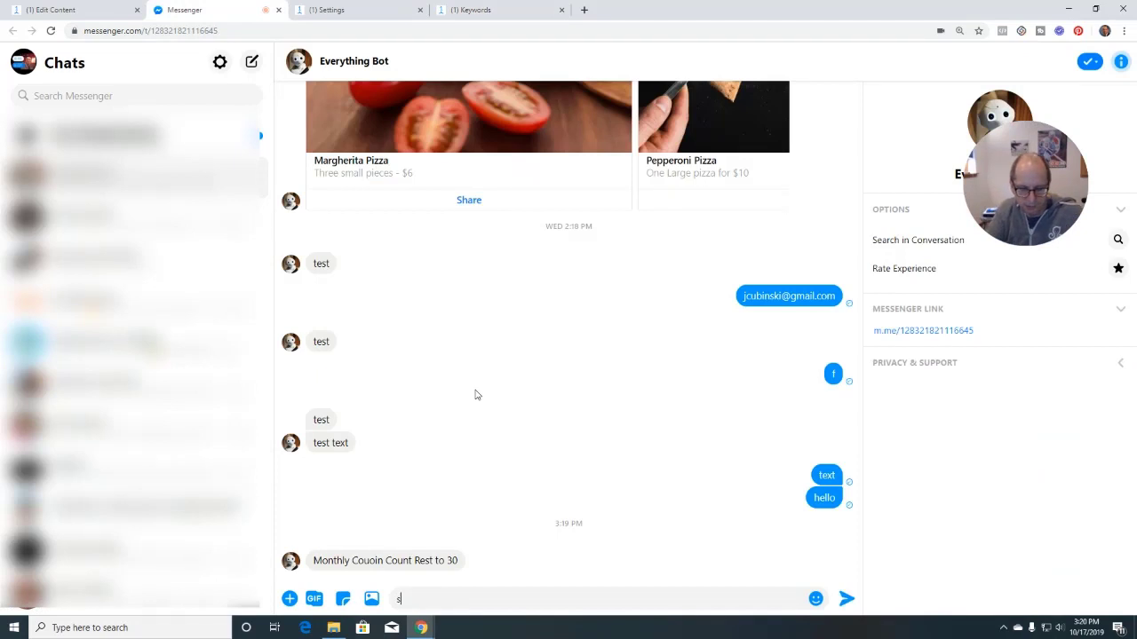
type("etmth")
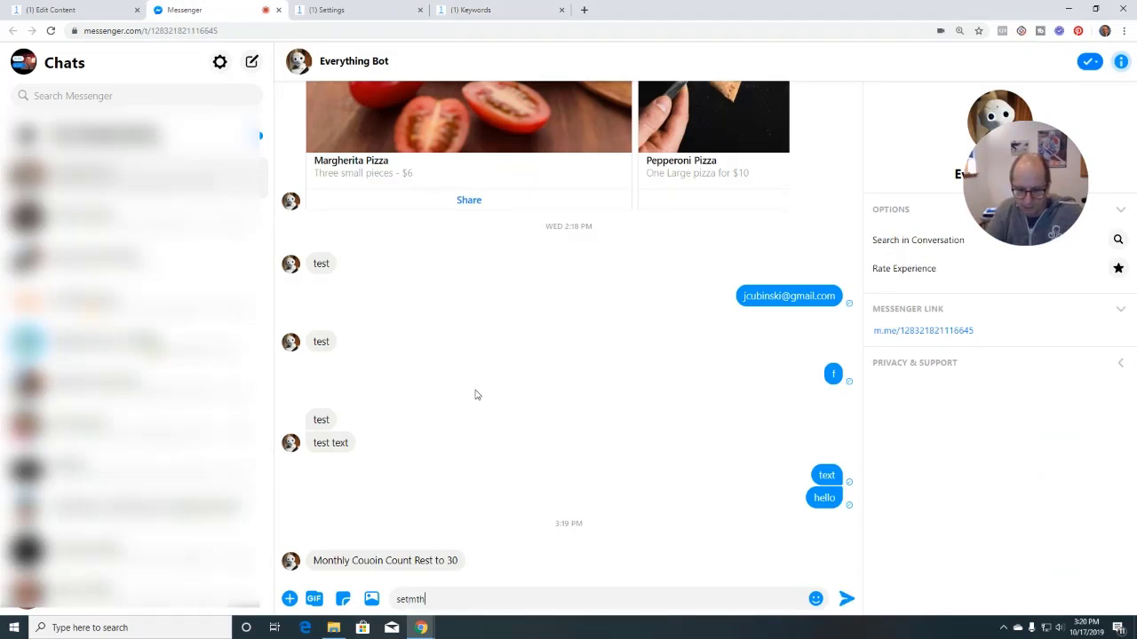
type("coupon")
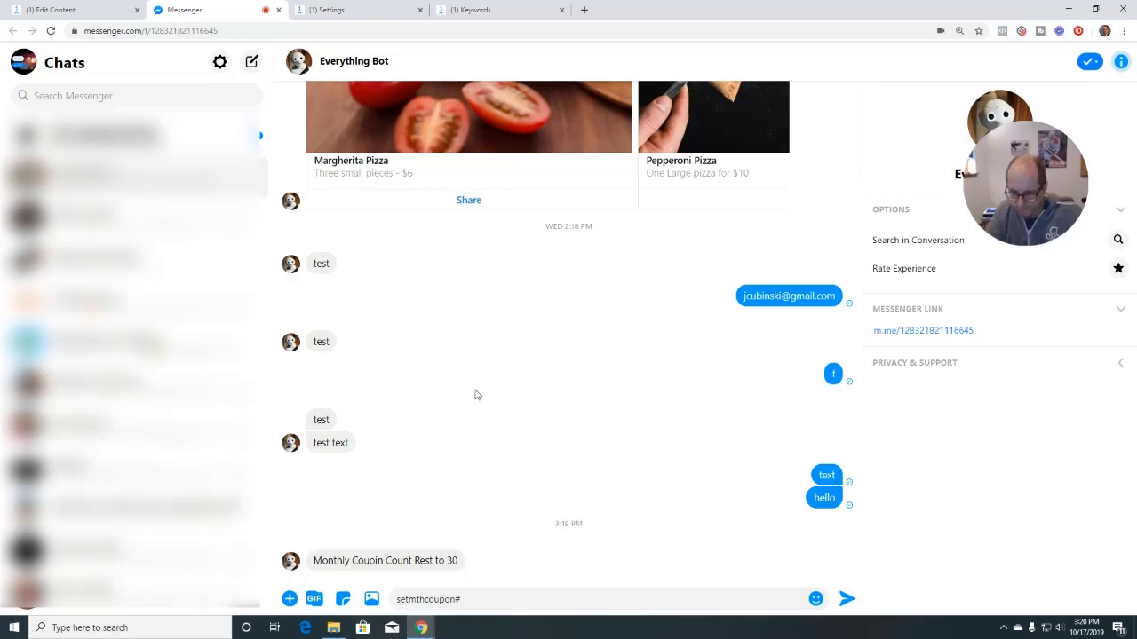
type("#")
key("Return")
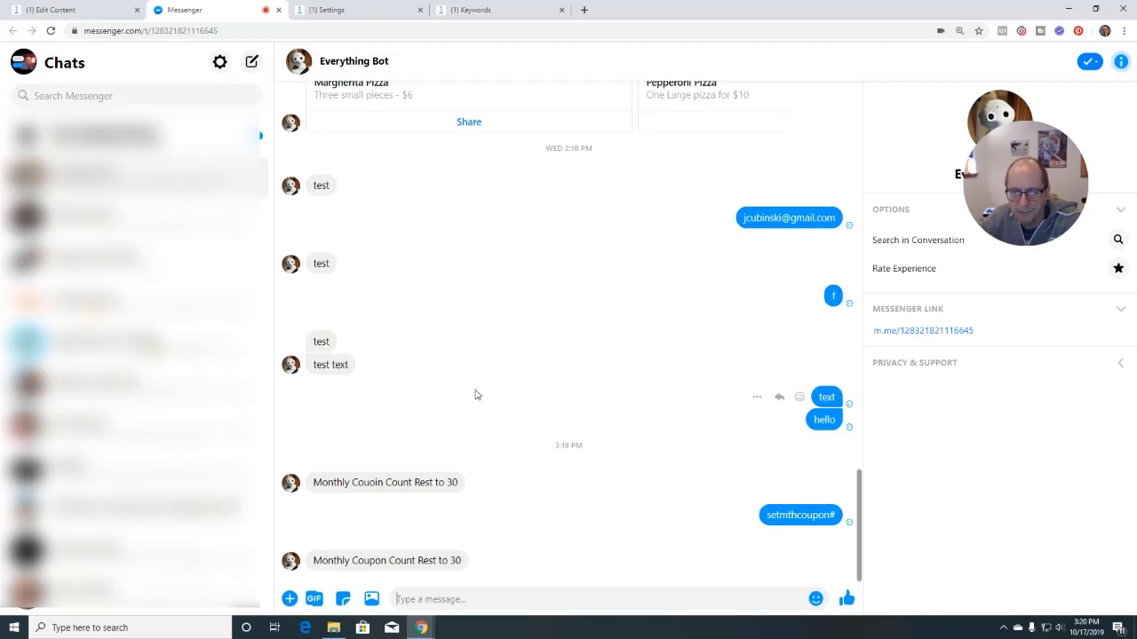
Reload the custom fields, check the value of A_Total_Coupons_Allowed, and return to the Messenger conversation.
left_click(387, 14)
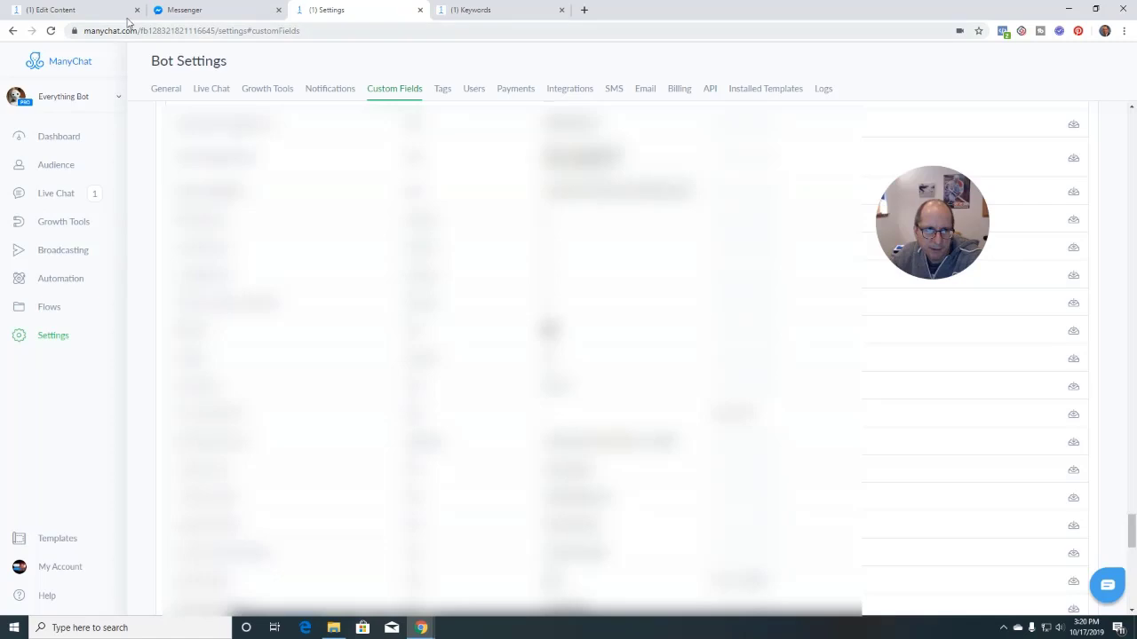
left_click(51, 31)
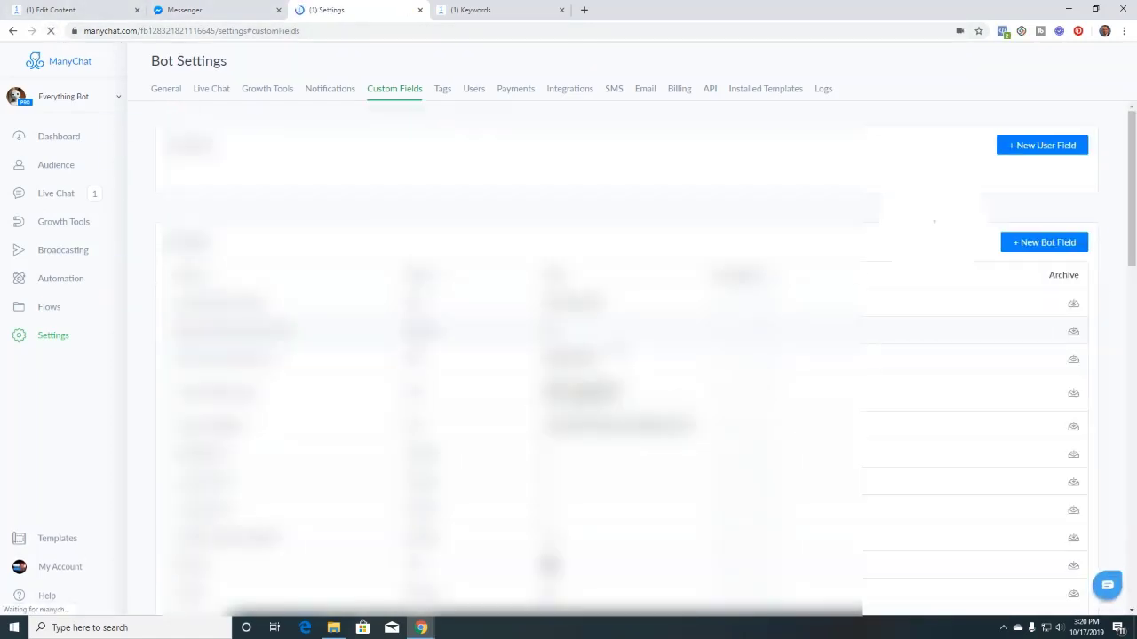
left_click_drag(1131, 128, 1101, 528)
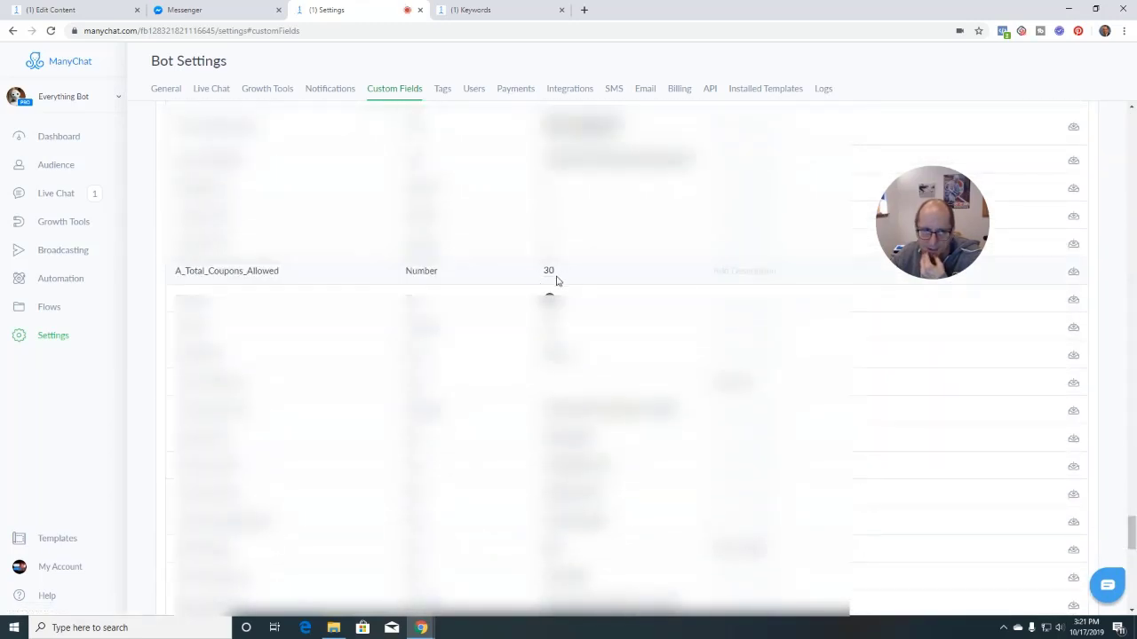
left_click(301, 272)
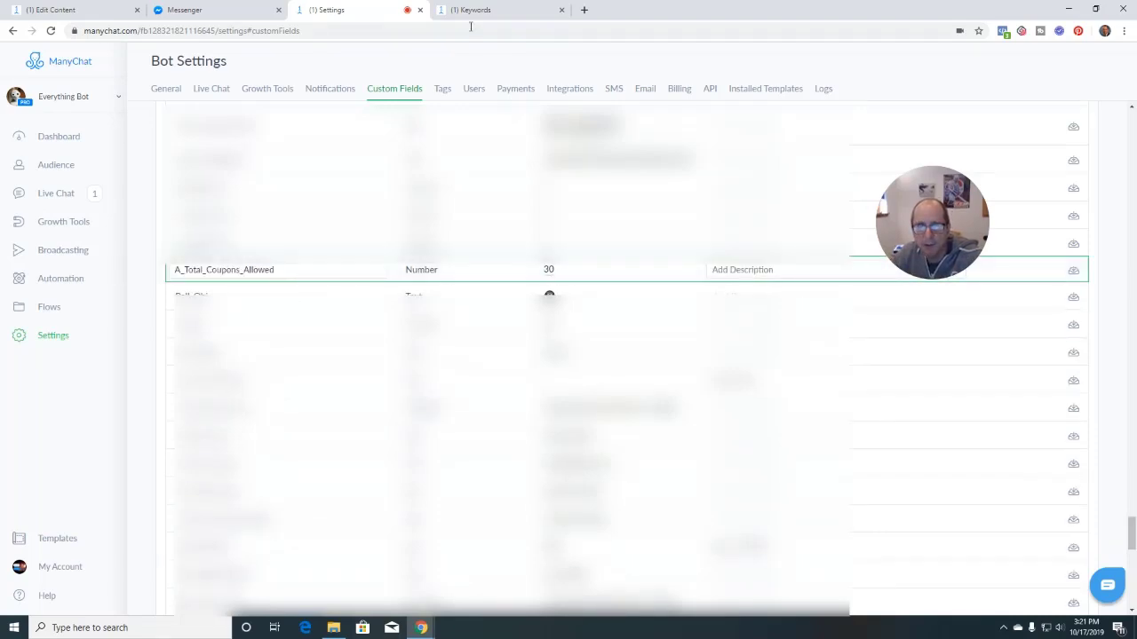
left_click(242, 11)
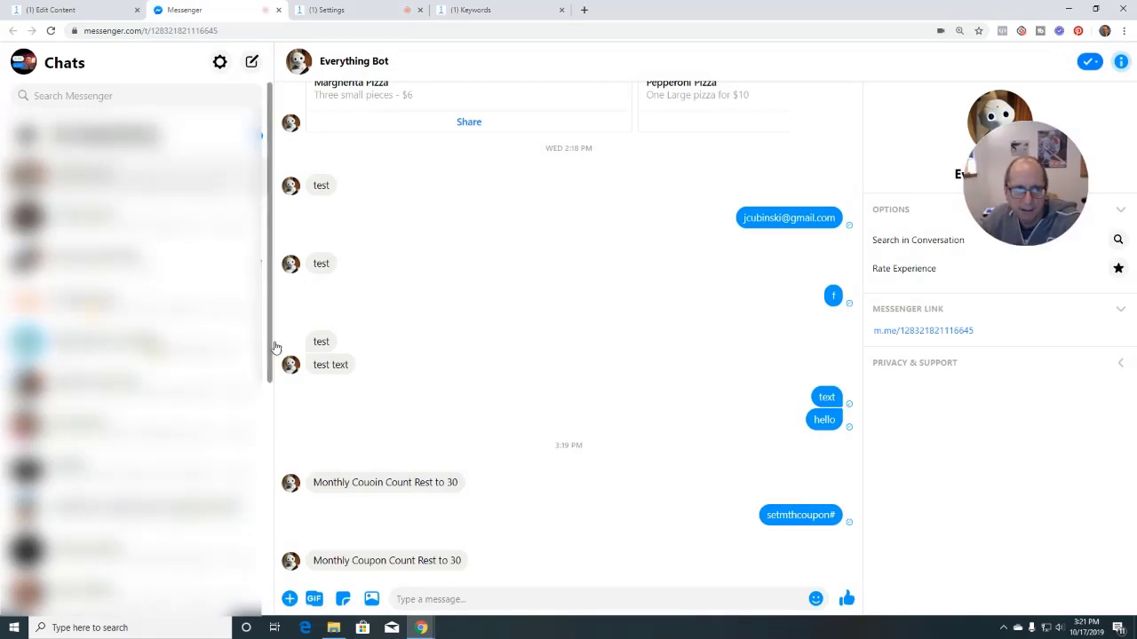